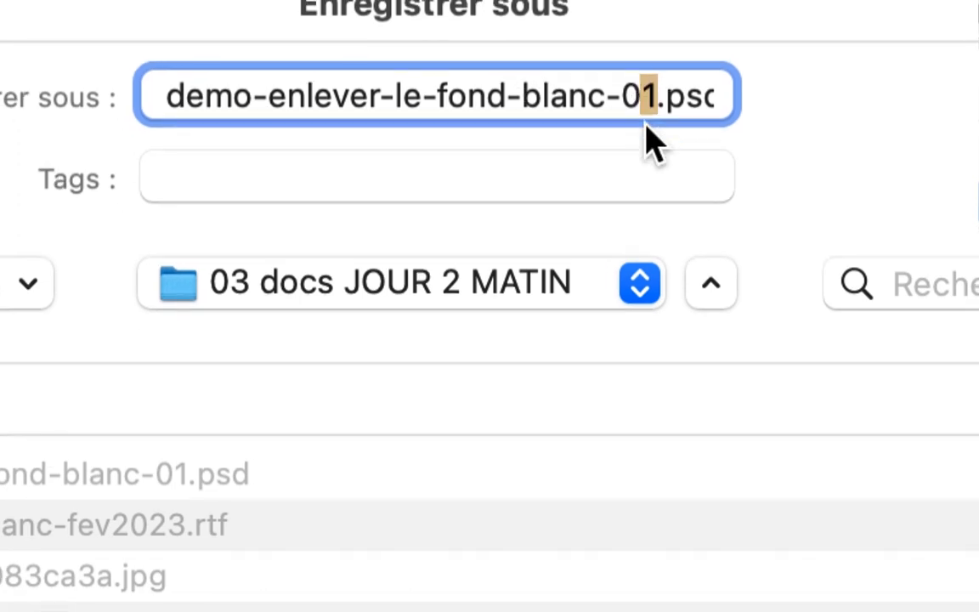
Save the document as demo-enlever-le-fond-blanc-02.psd in Photoshop format with maximum compatibility.
text(2)
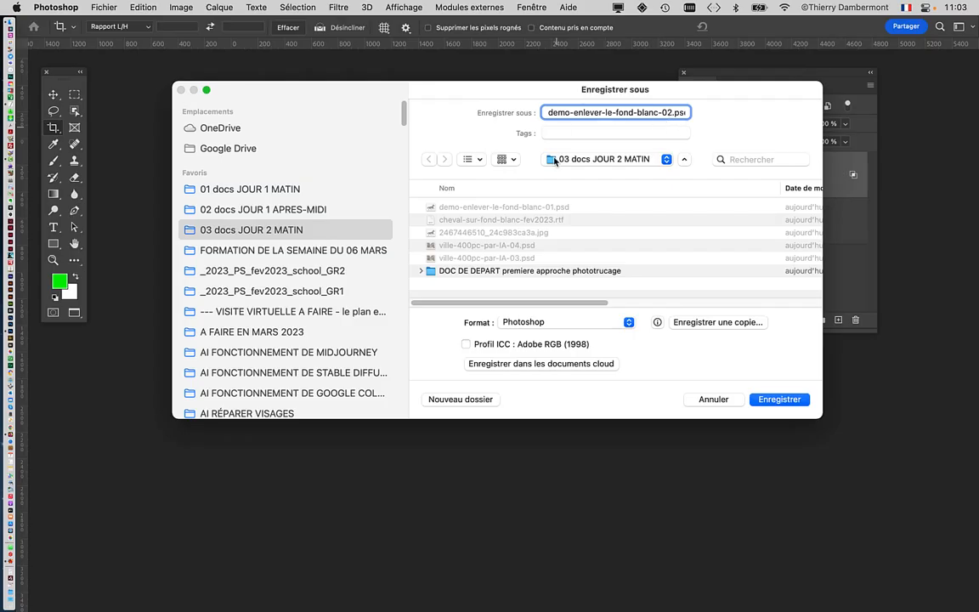
click(798, 401)
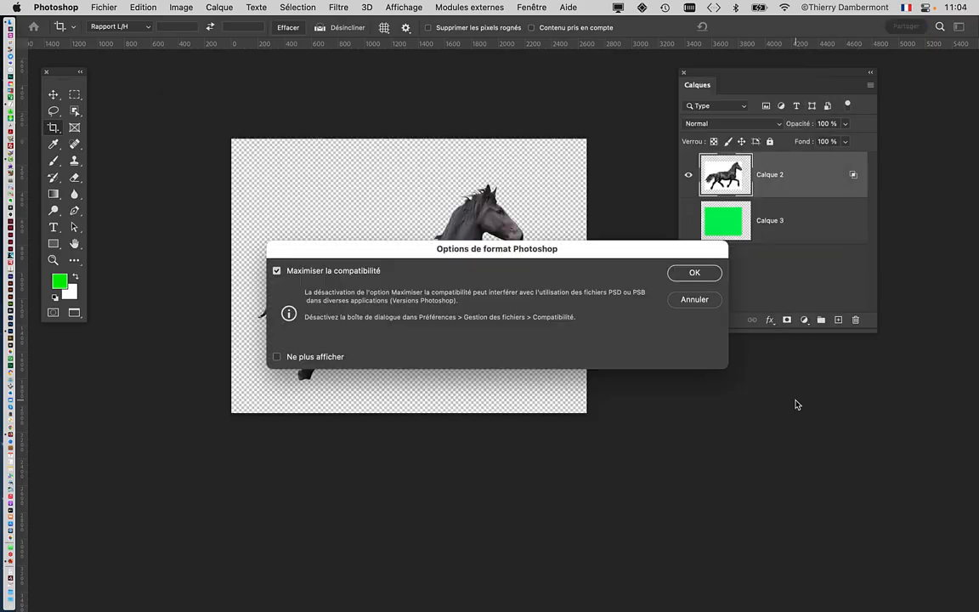
click(693, 273)
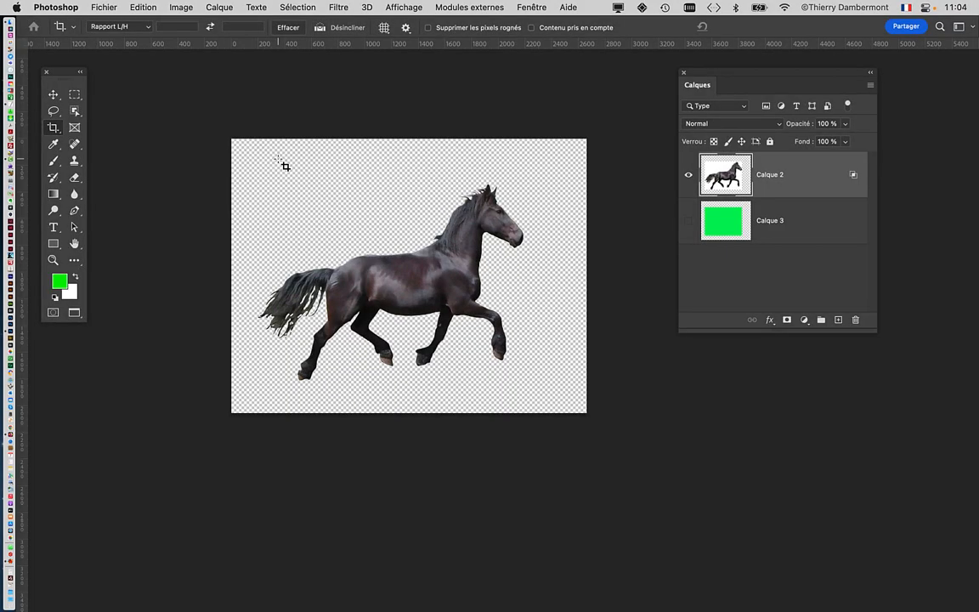
click(59, 7)
click(59, 7)
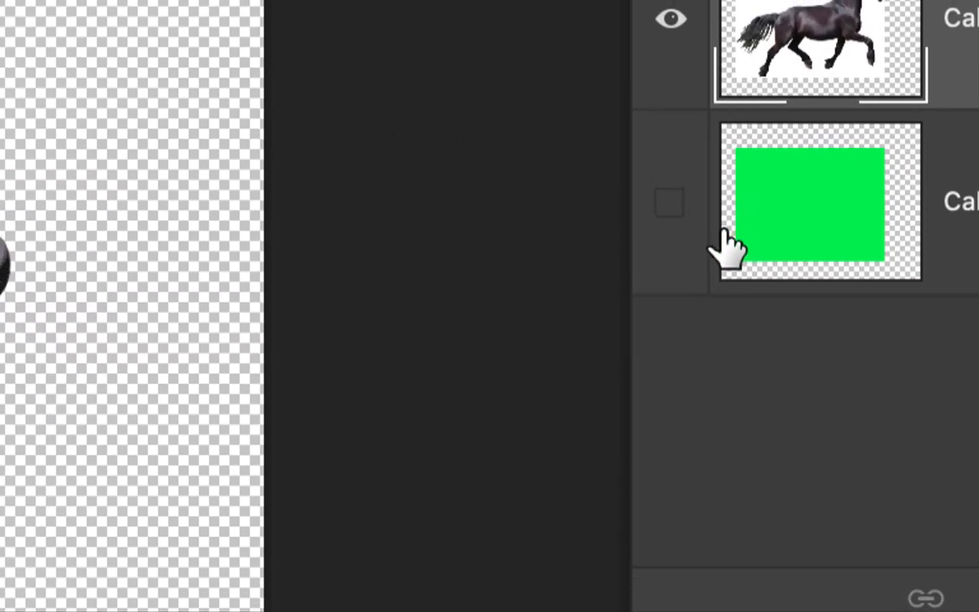
Make the green background layer Calque 3 visible and select it.
click(705, 220)
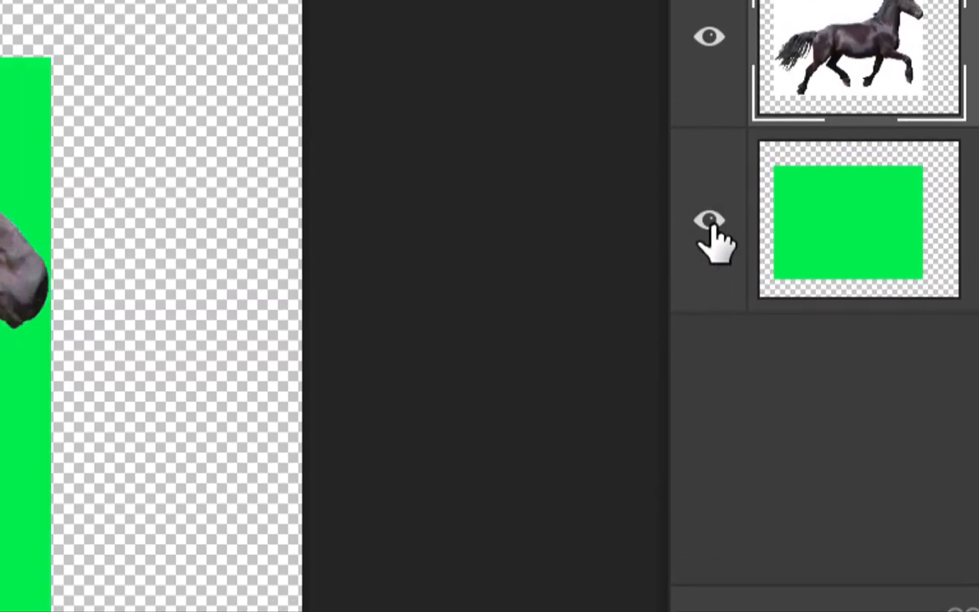
click(709, 228)
click(709, 227)
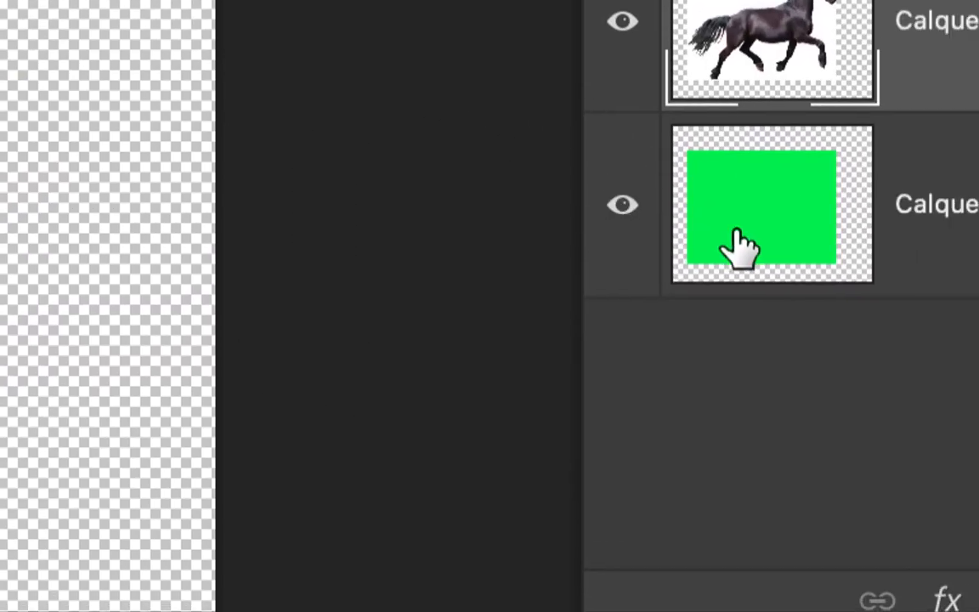
click(816, 248)
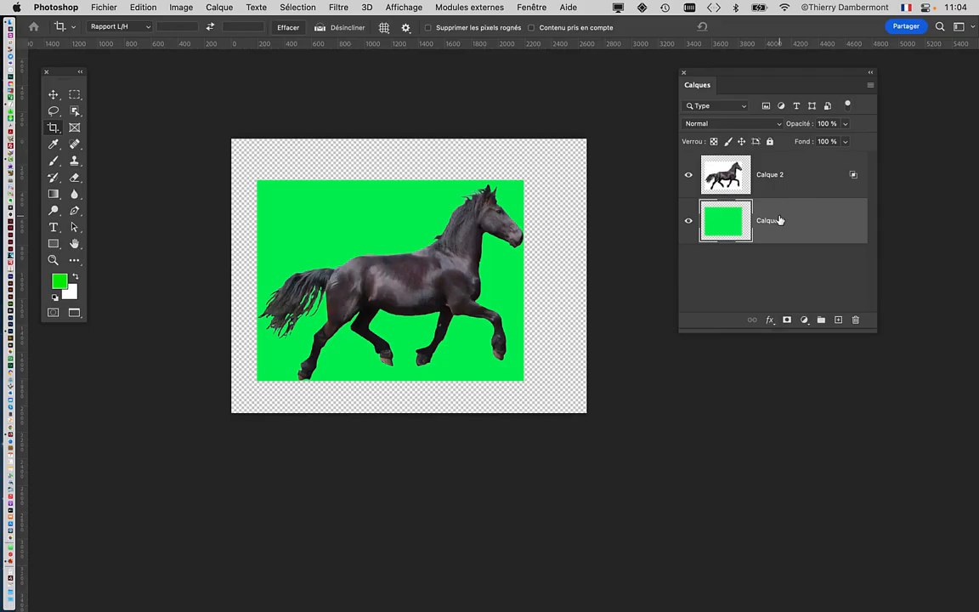
Fill the whole Calque 3 layer with the grey-green colour #a1c2be in Normal mode at 100% opacity.
key(shift+F5)
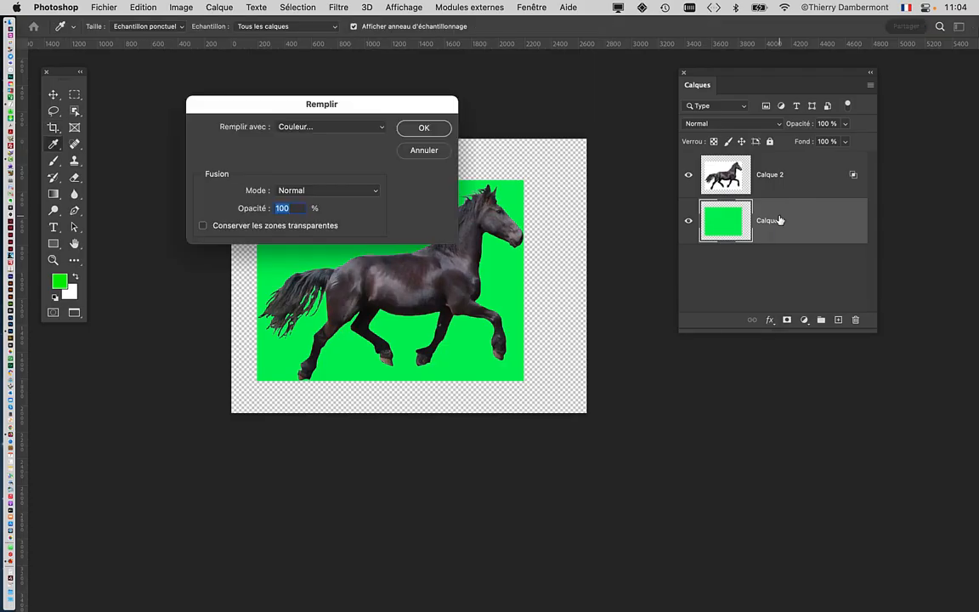
click(312, 127)
click(312, 127)
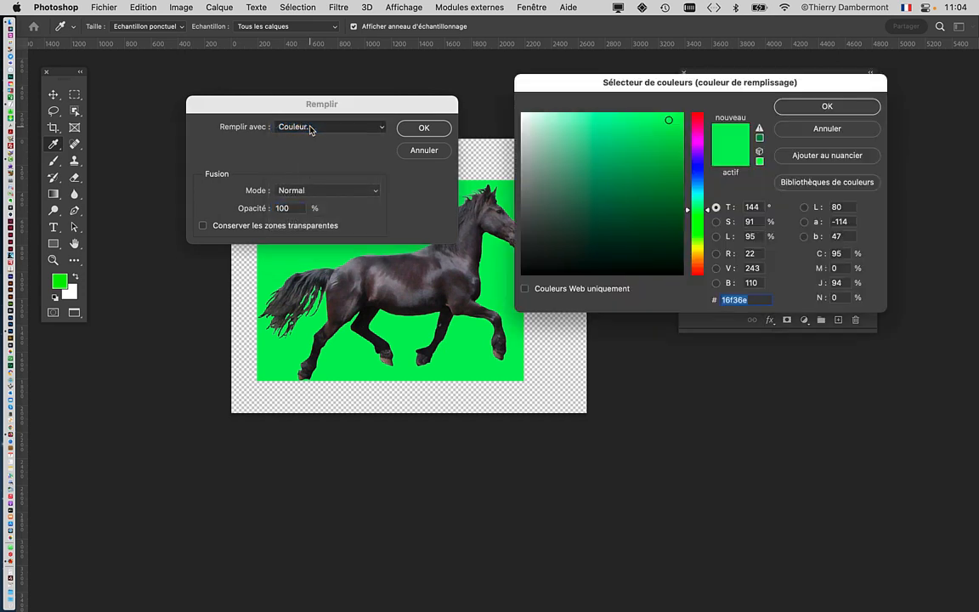
click(523, 199)
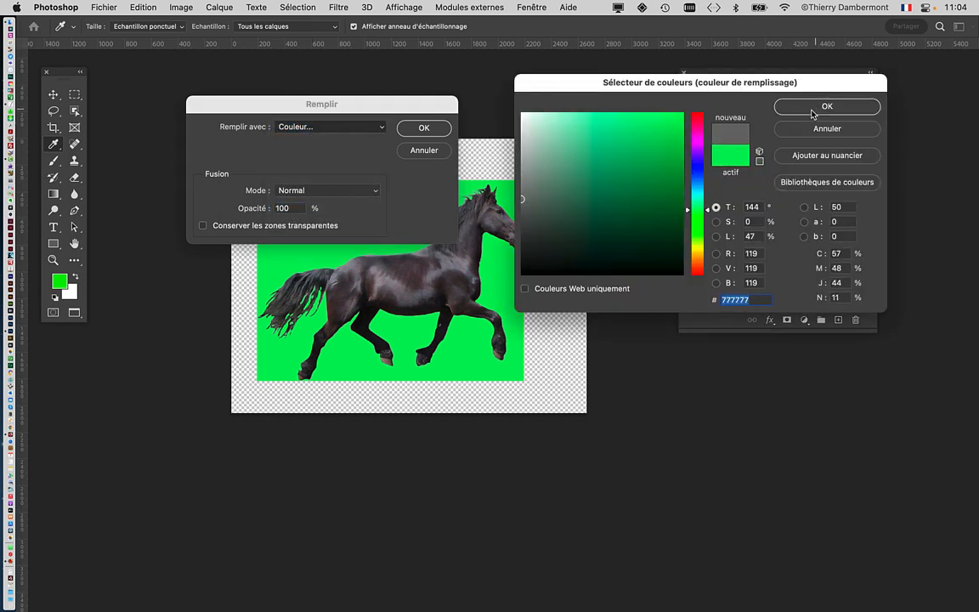
drag(529, 197, 519, 173)
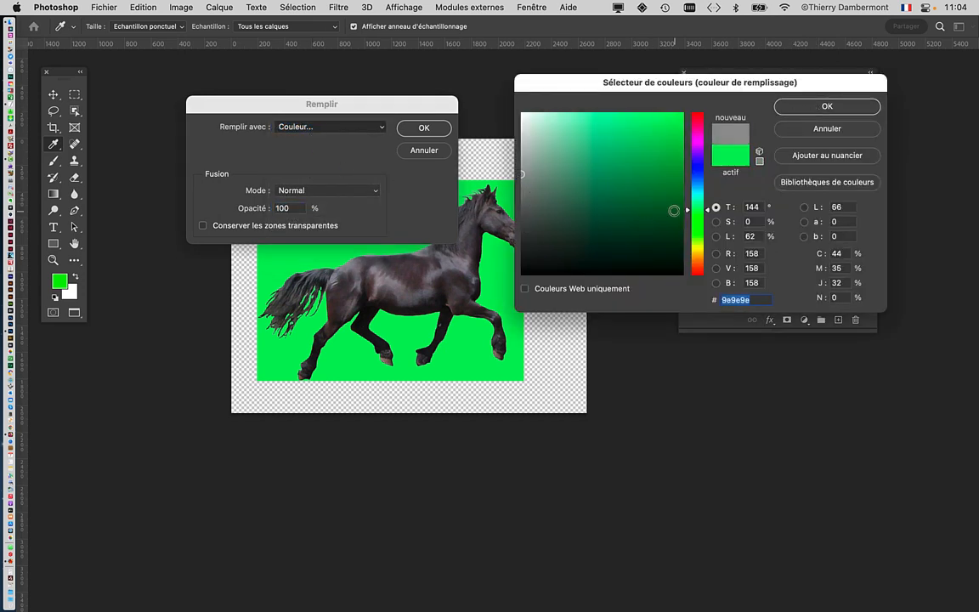
click(699, 197)
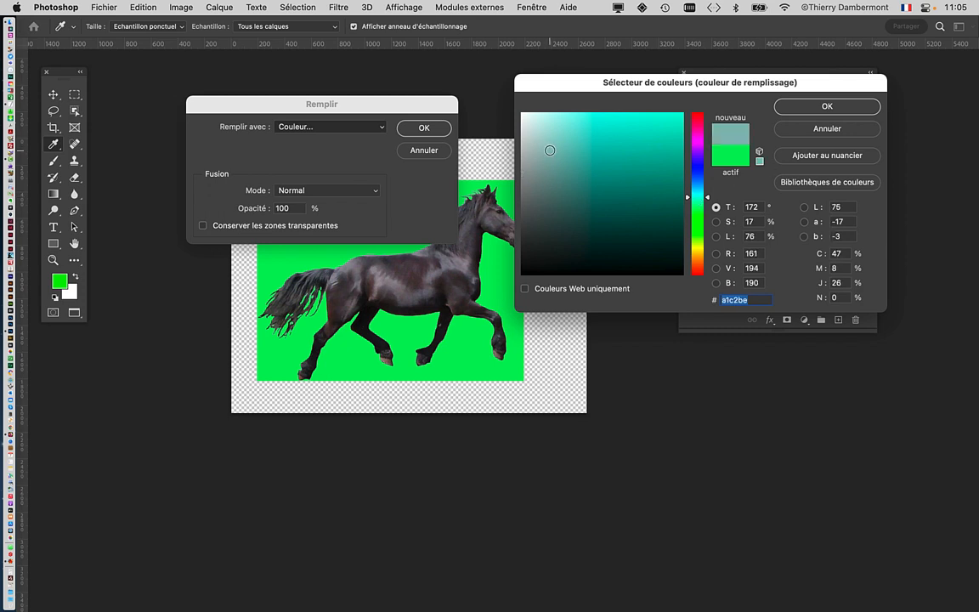
click(821, 106)
click(425, 126)
key(c)
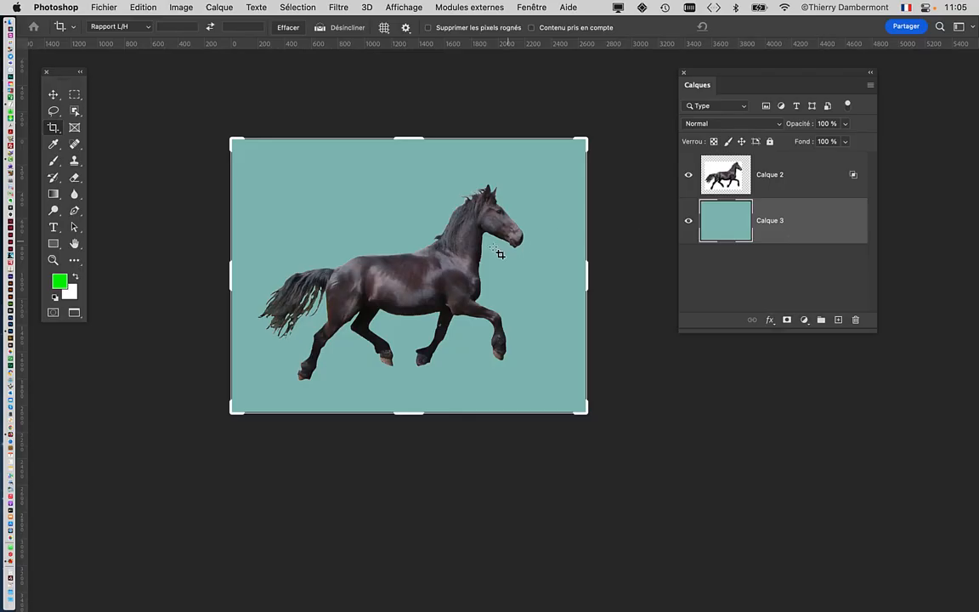
Select the horse layer Calque 2 and the Move tool, and reposition and resize the Calques panel clear of the horse.
click(770, 7)
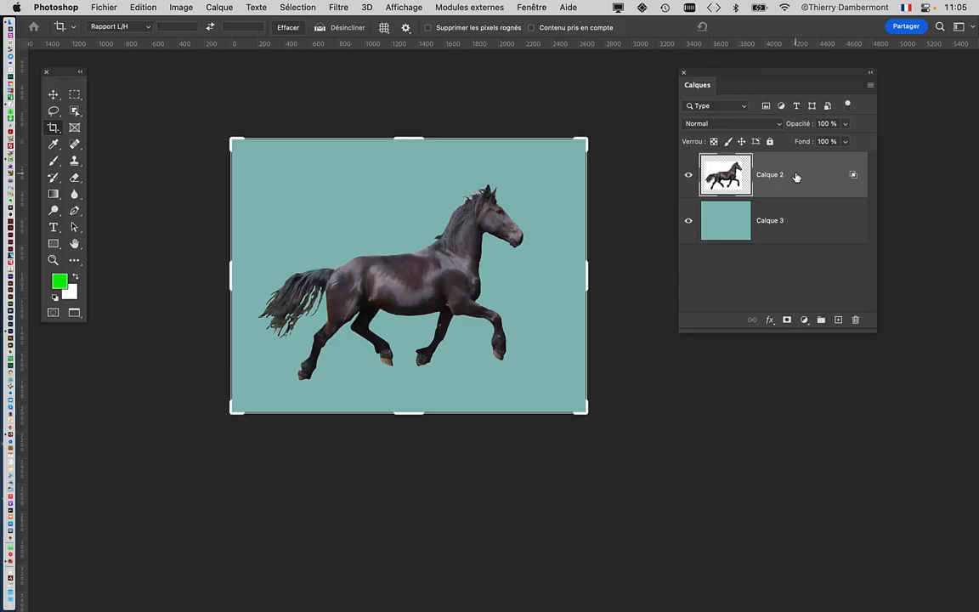
click(52, 94)
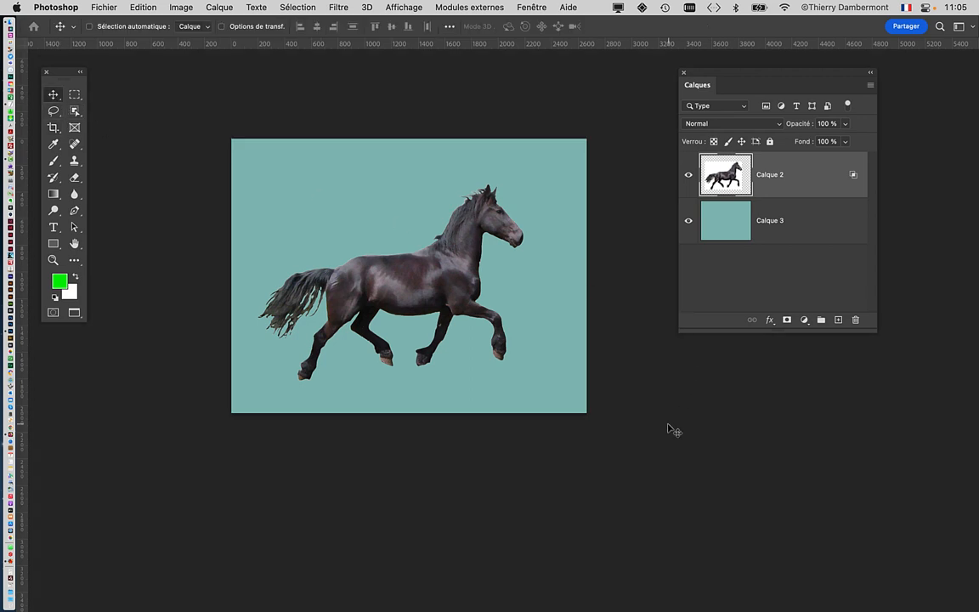
scroll(437, 272, up, 3)
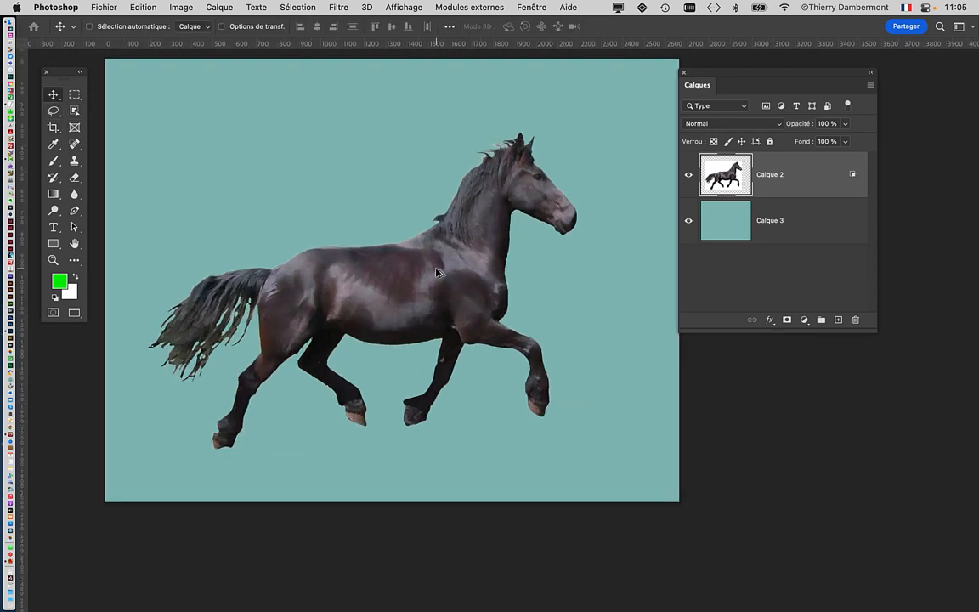
scroll(437, 272, up, 2)
drag(396, 281, 436, 242)
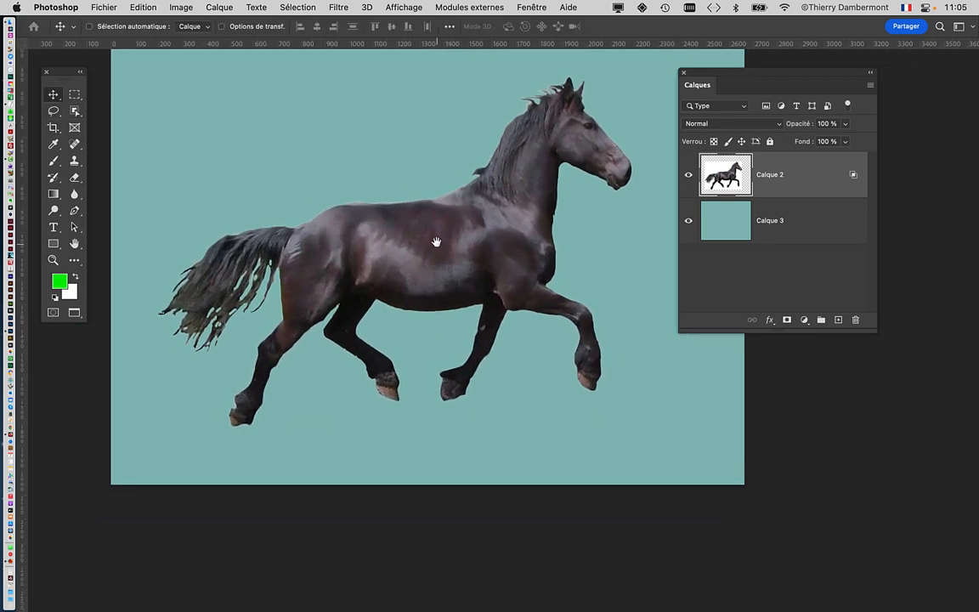
scroll(431, 214, up, 1)
scroll(506, 202, up, 2)
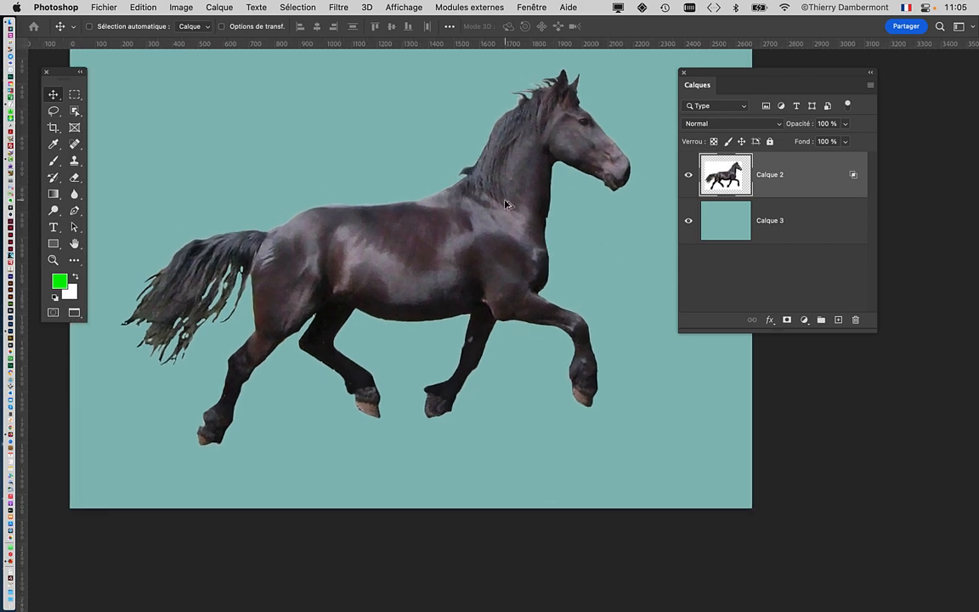
drag(719, 78, 777, 85)
drag(460, 231, 486, 240)
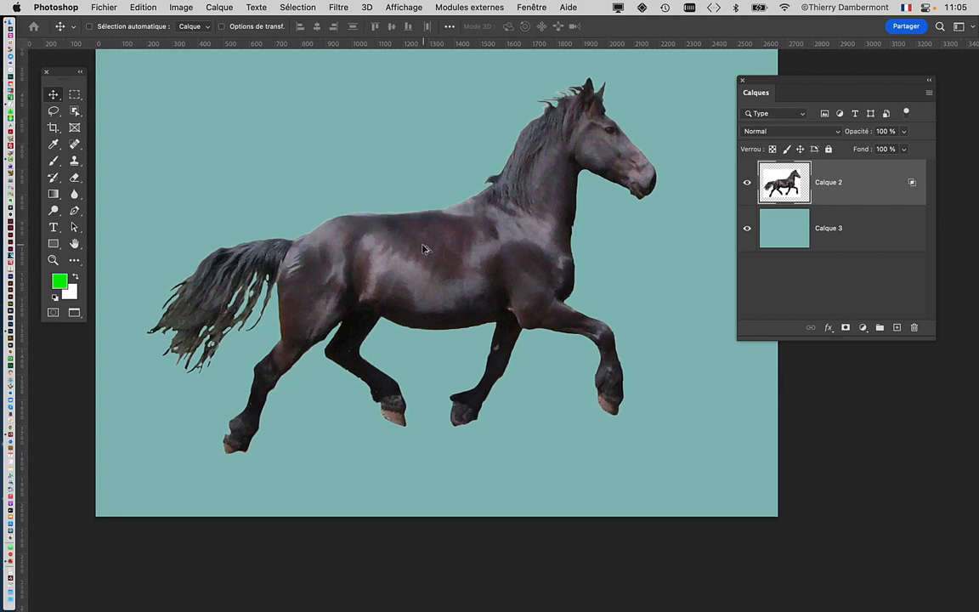
scroll(425, 248, up, 1)
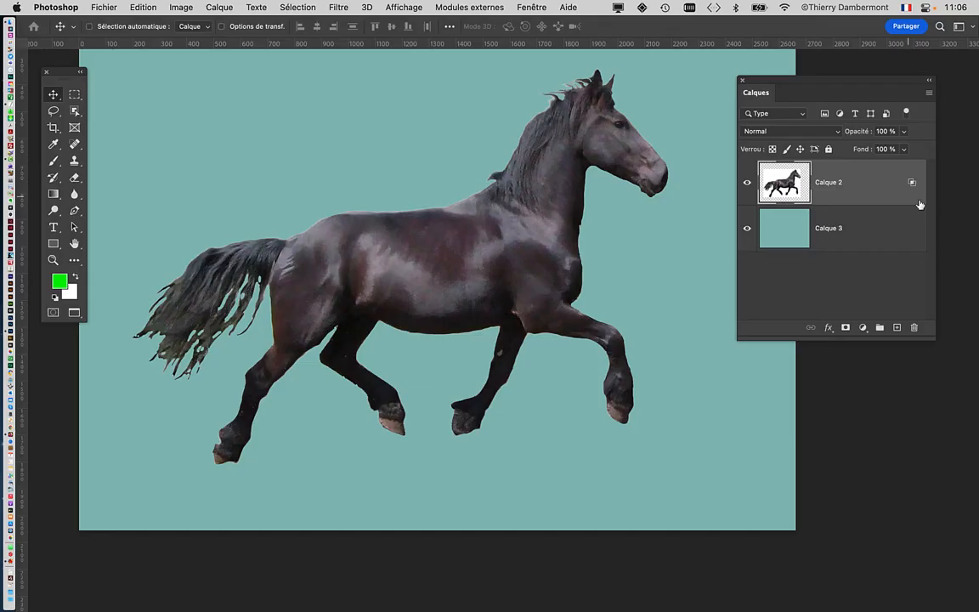
drag(934, 338, 915, 355)
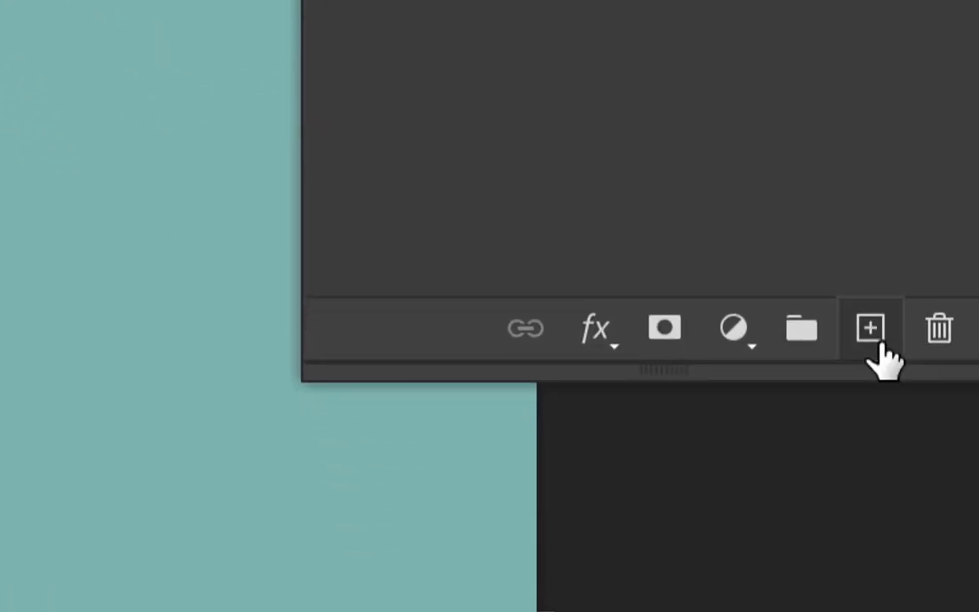
Create an empty layer above the horse layer Calque 2 and merge it down into Calque 2.
click(876, 347)
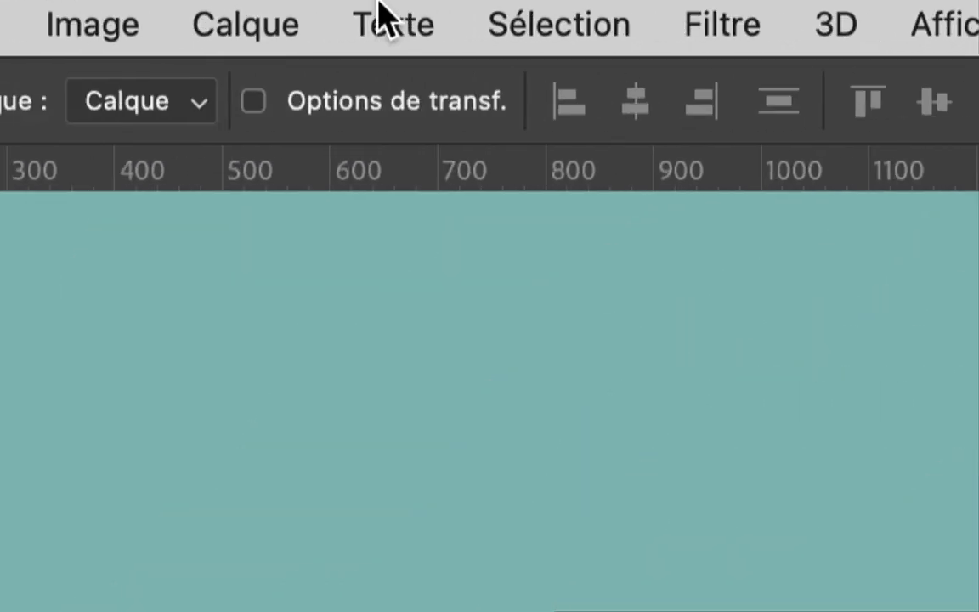
click(259, 21)
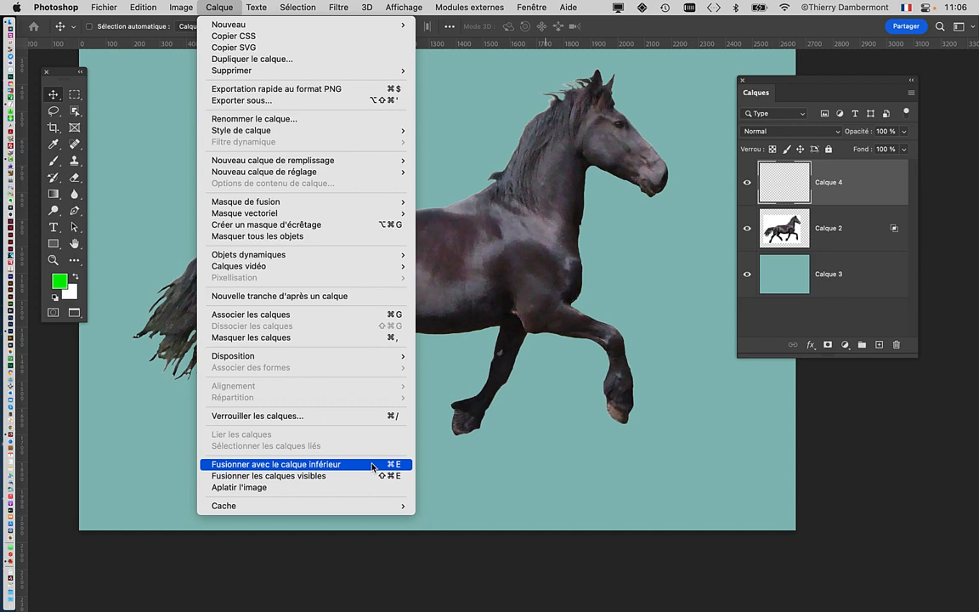
click(372, 465)
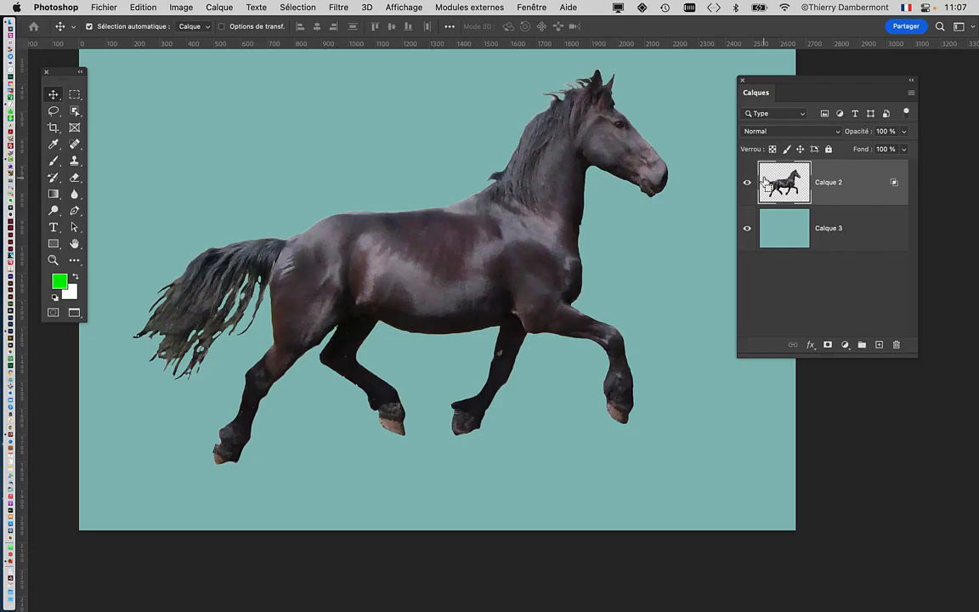
Save the document under the new name demo-enlever-le-fond-blanc-03.psd with maximum compatibility.
click(99, 6)
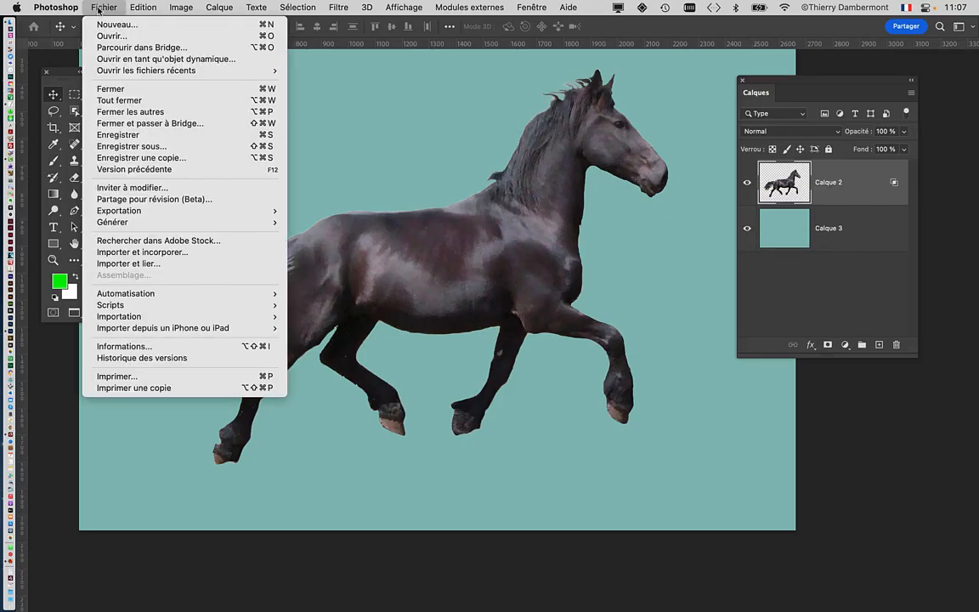
click(156, 140)
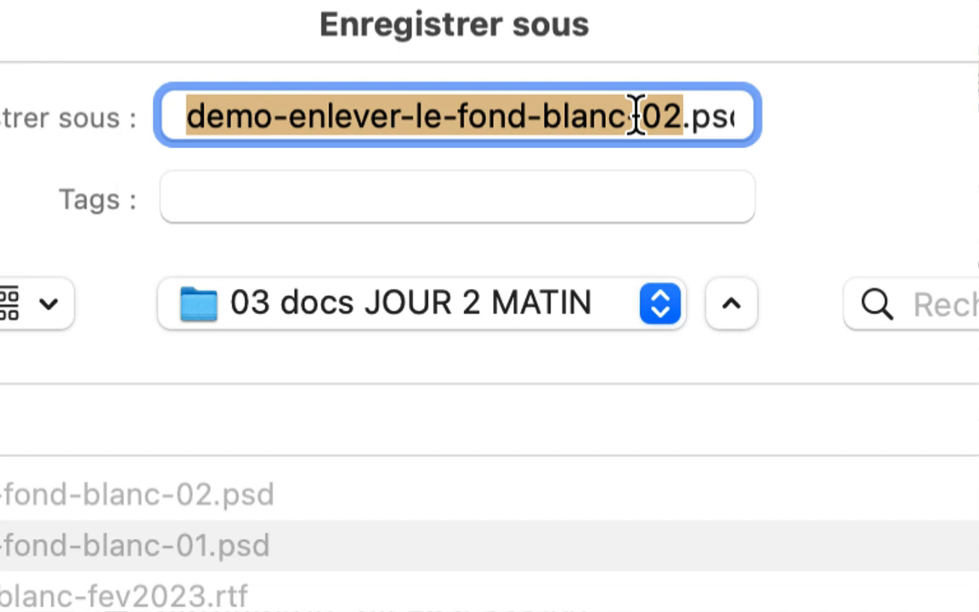
click(661, 112)
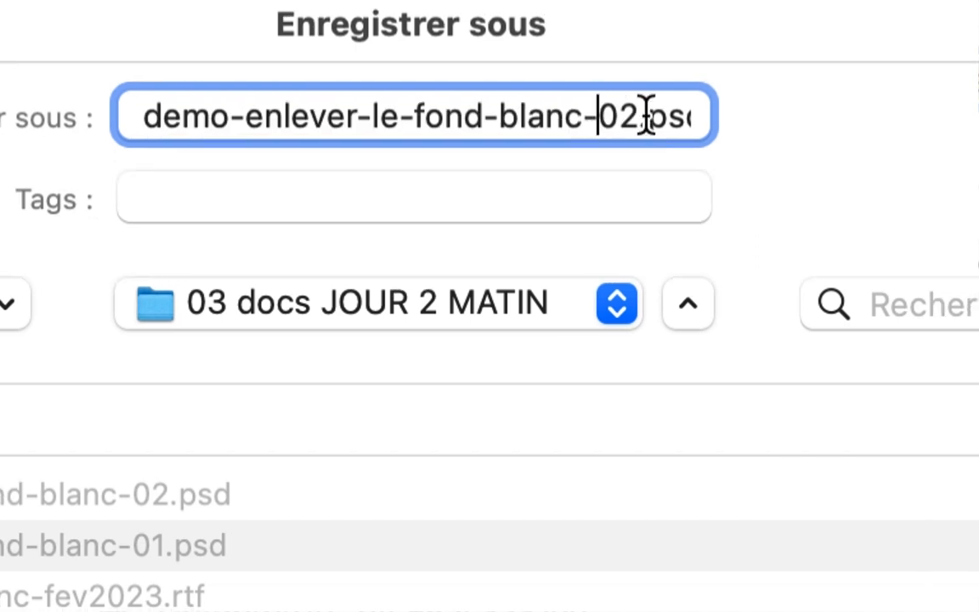
drag(639, 116, 624, 116)
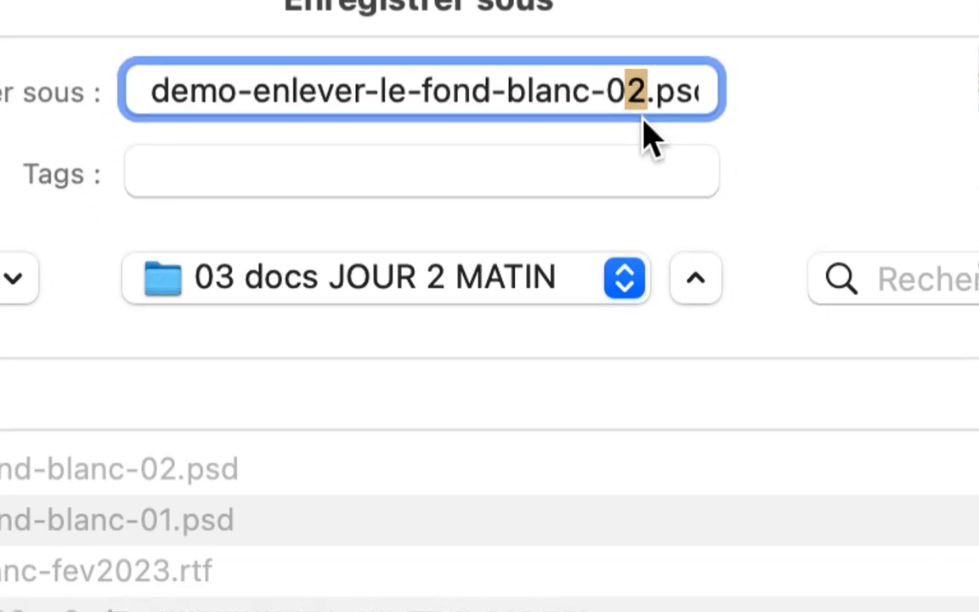
text(3)
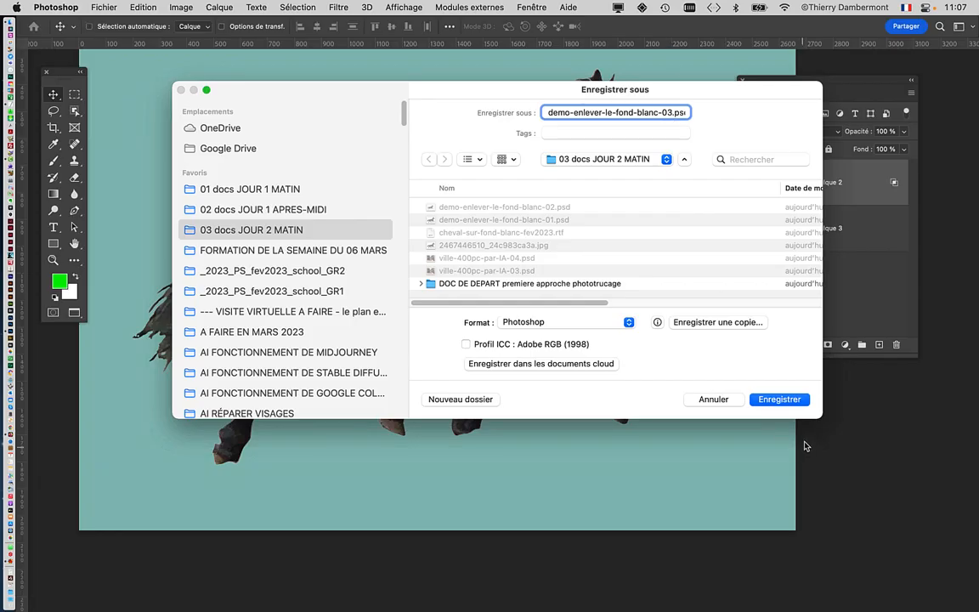
click(765, 399)
click(696, 273)
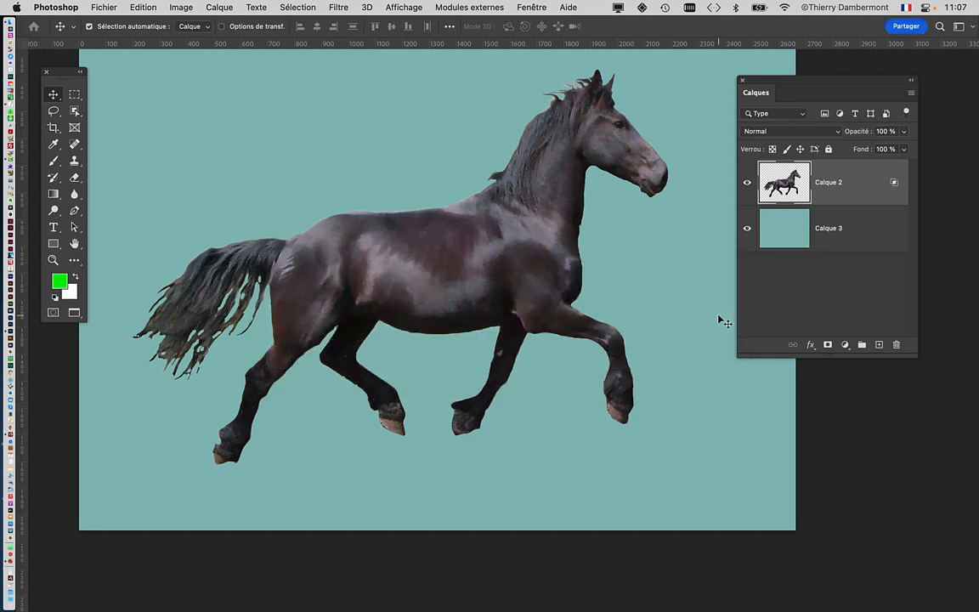
Move the Calques panel slightly closer to the image and adjust its height.
drag(792, 80, 765, 77)
drag(891, 355, 907, 387)
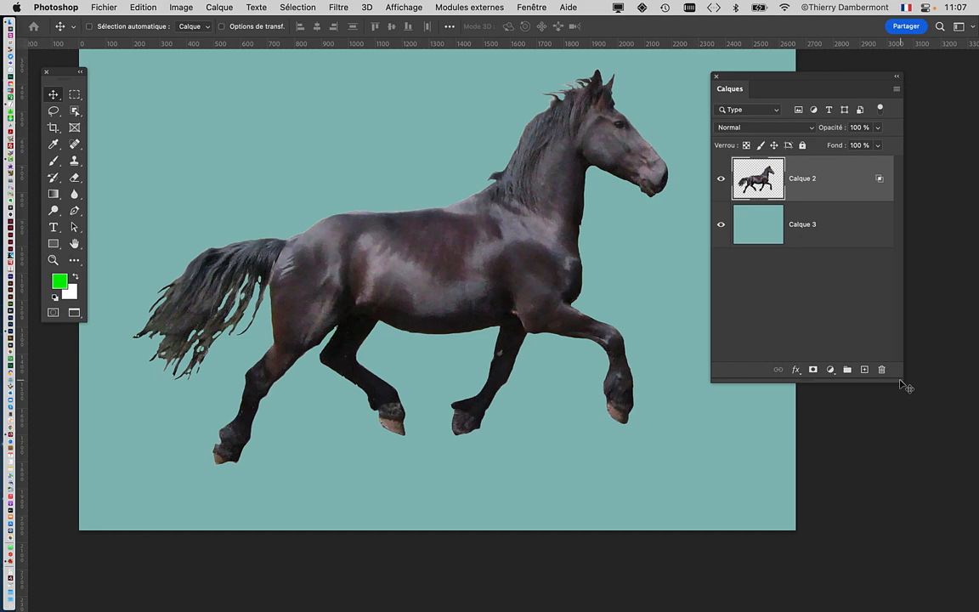
drag(907, 387, 898, 351)
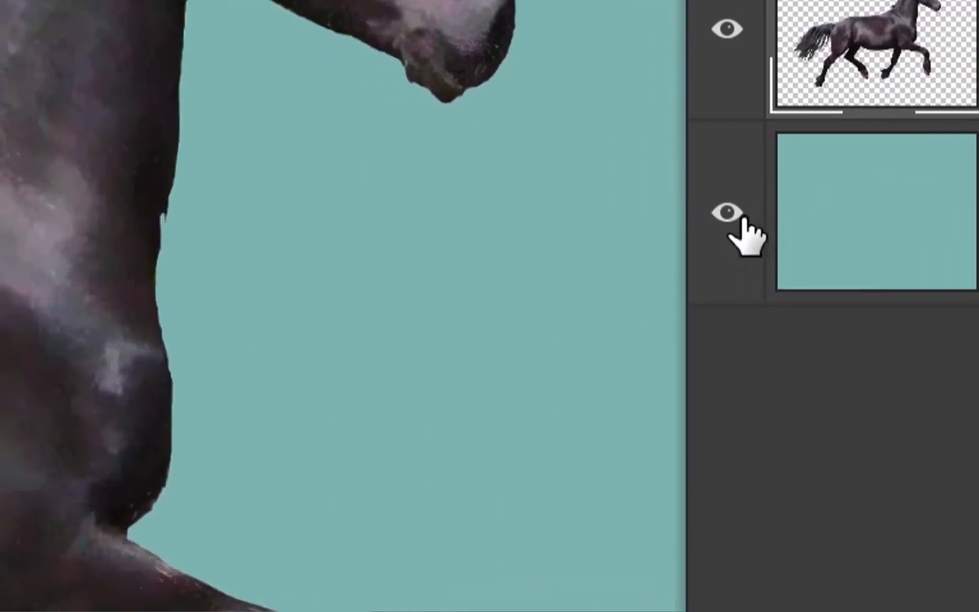
Hide the coloured layer Calque 3 briefly to check the horse cutout on transparency, and show it again.
click(742, 219)
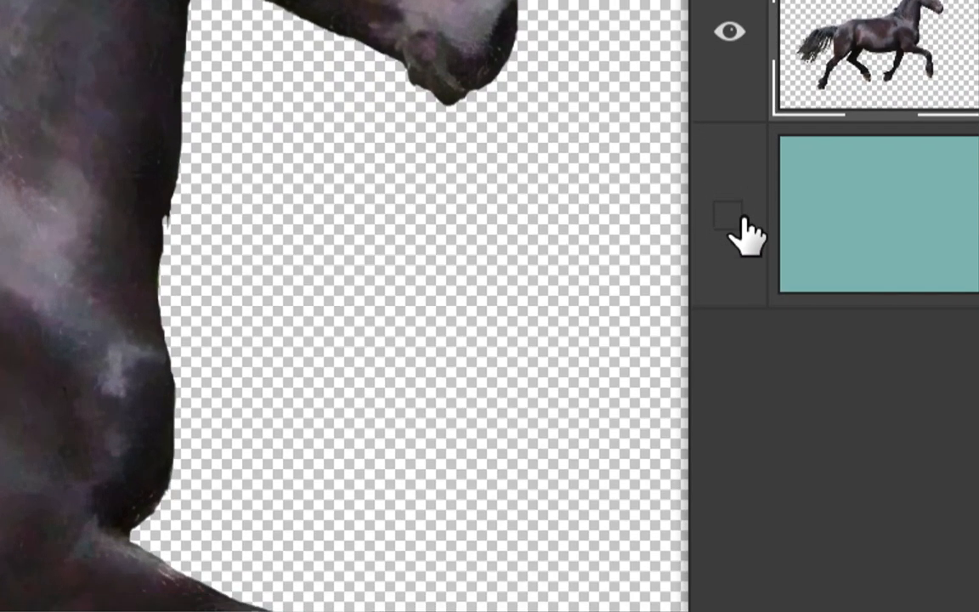
click(743, 219)
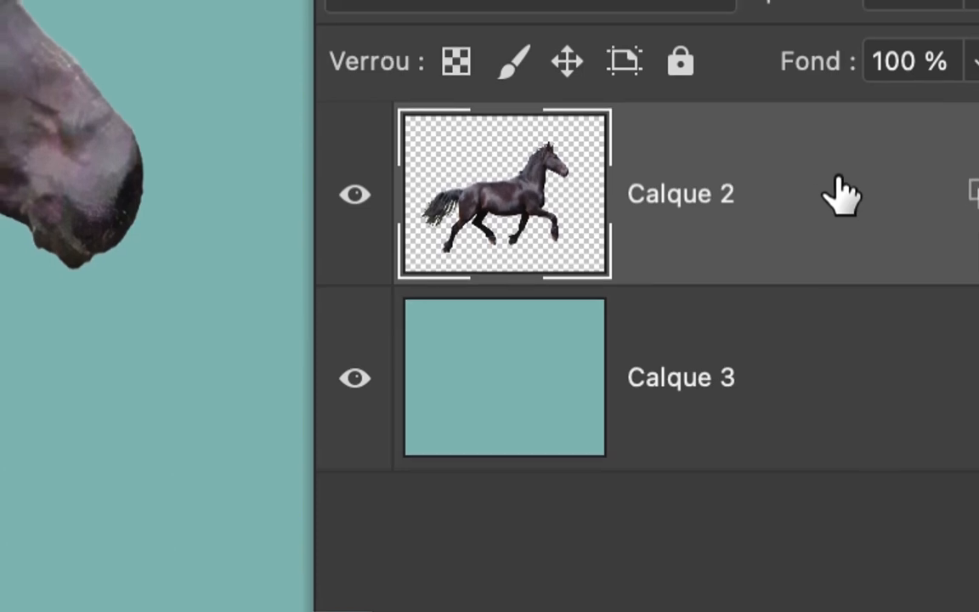
Convert the horse layer Calque 2 into a smart object.
right_click(857, 221)
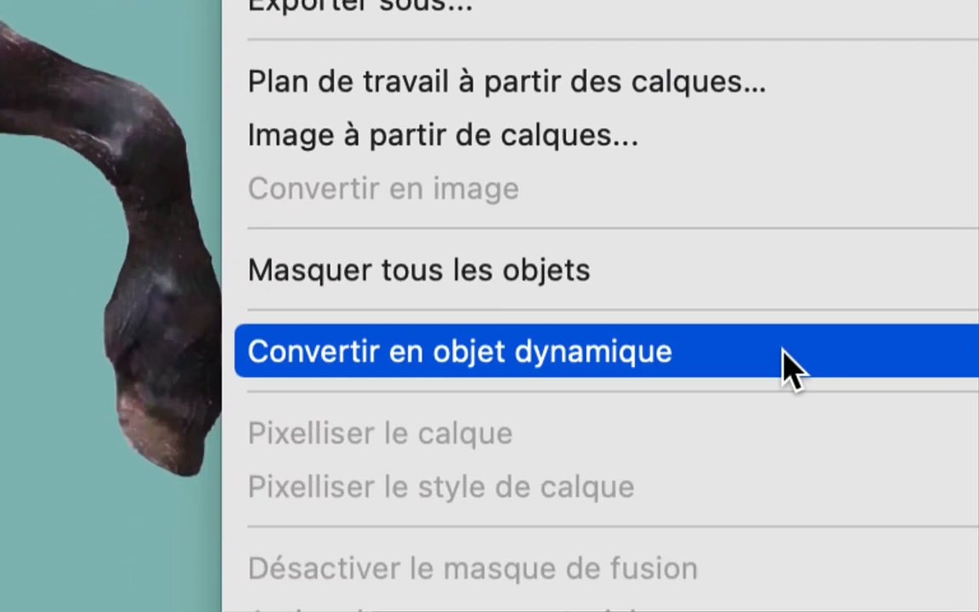
click(784, 363)
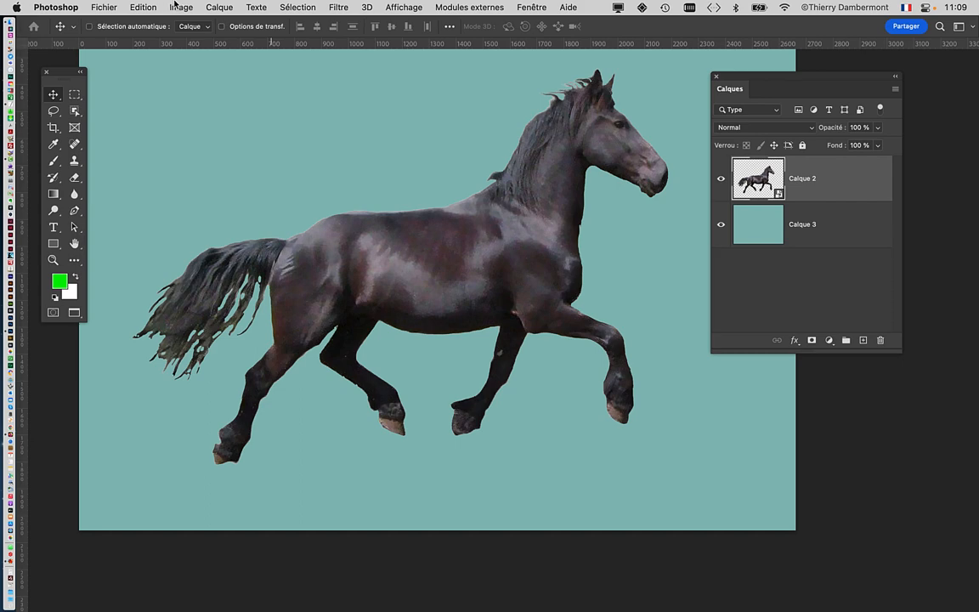
Start a Puppet Warp (Déformation de la marionnette) on the horse layer with the mesh displayed and an expansion of 5 px.
click(178, 7)
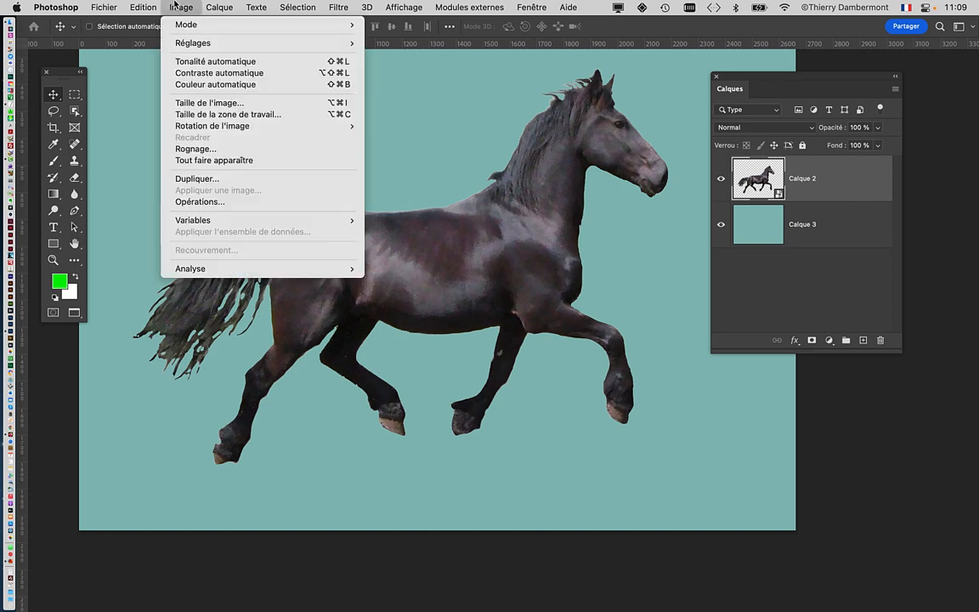
mouse_move(141, 6)
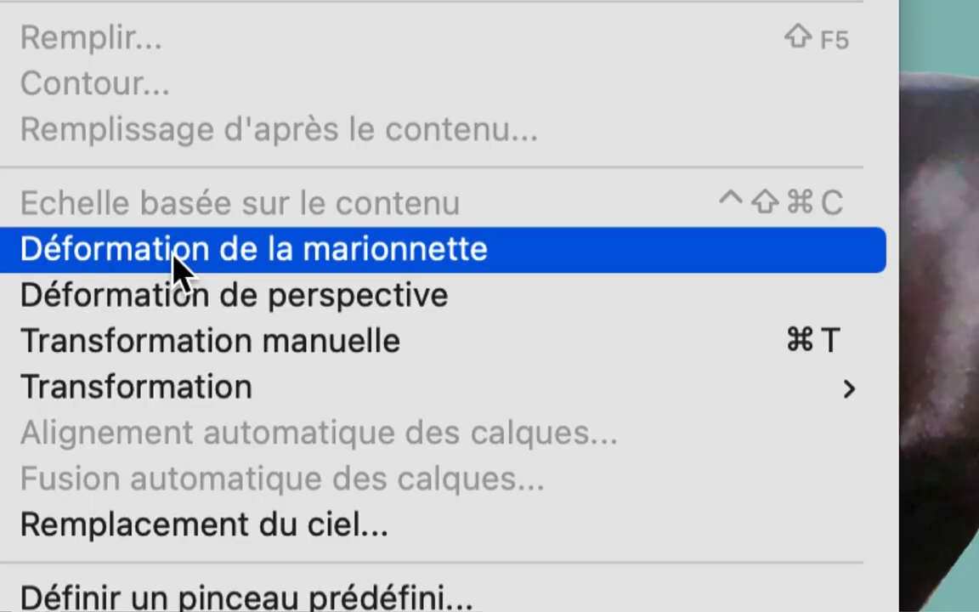
click(173, 255)
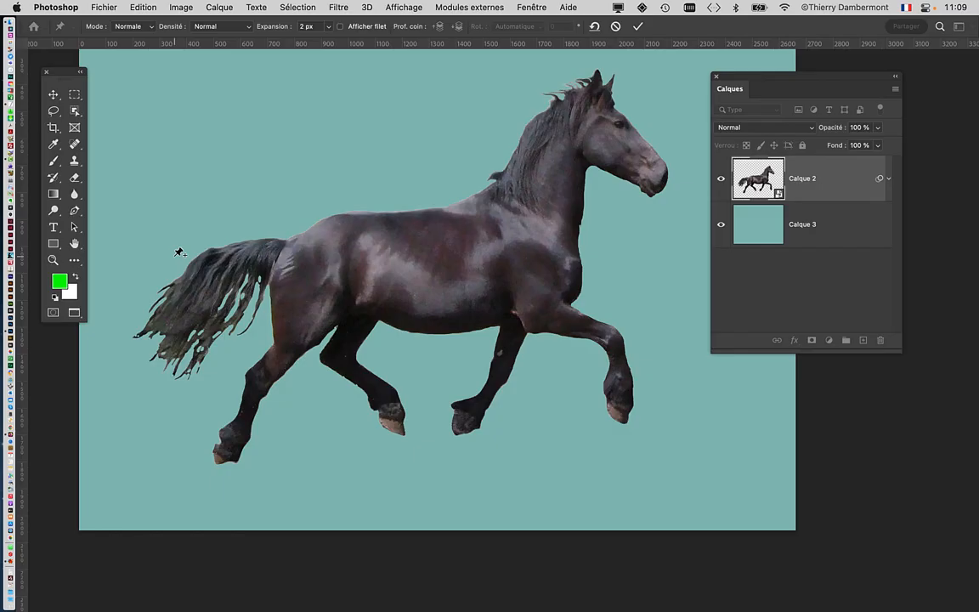
click(341, 26)
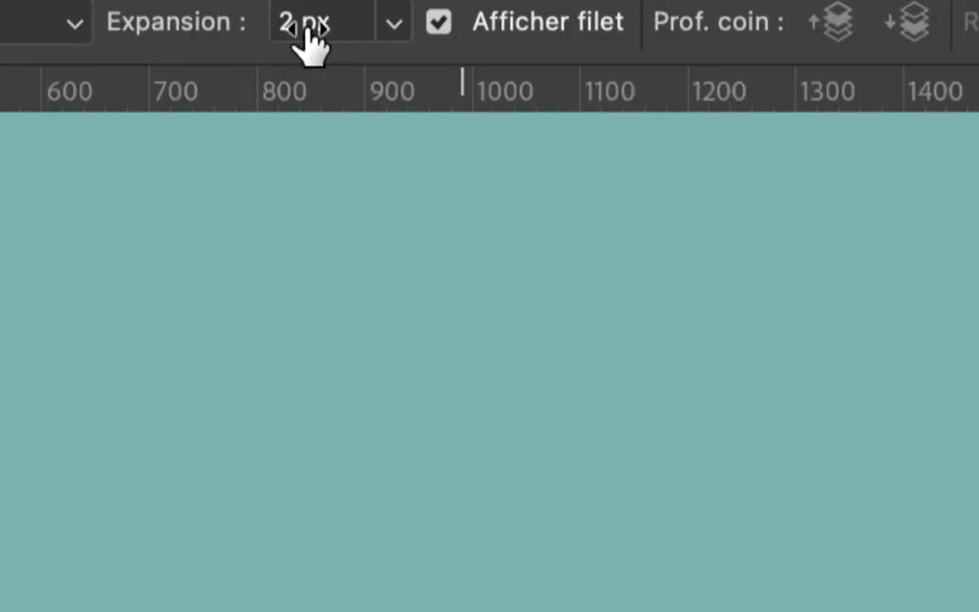
click(304, 24)
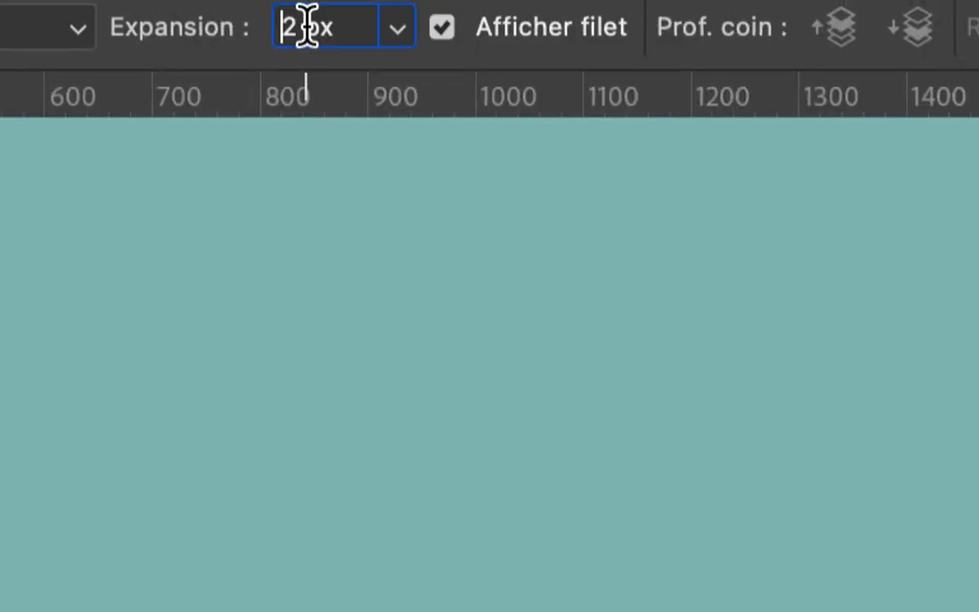
key(Up)
key(Up)
key(Up)
key(Up)
key(Up)
key(Up)
key(Up)
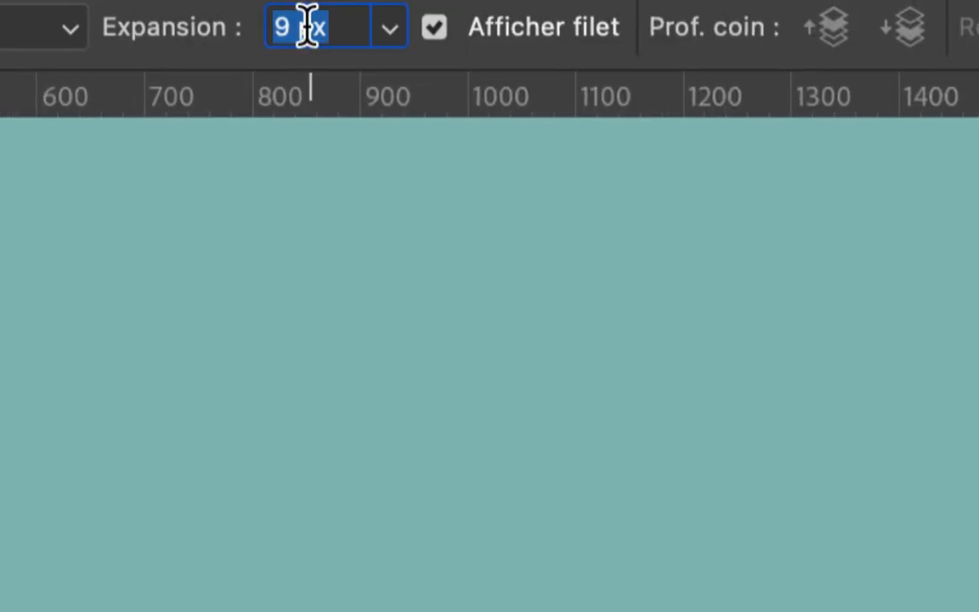
key(Down)
key(Down)
key(Down)
key(Down)
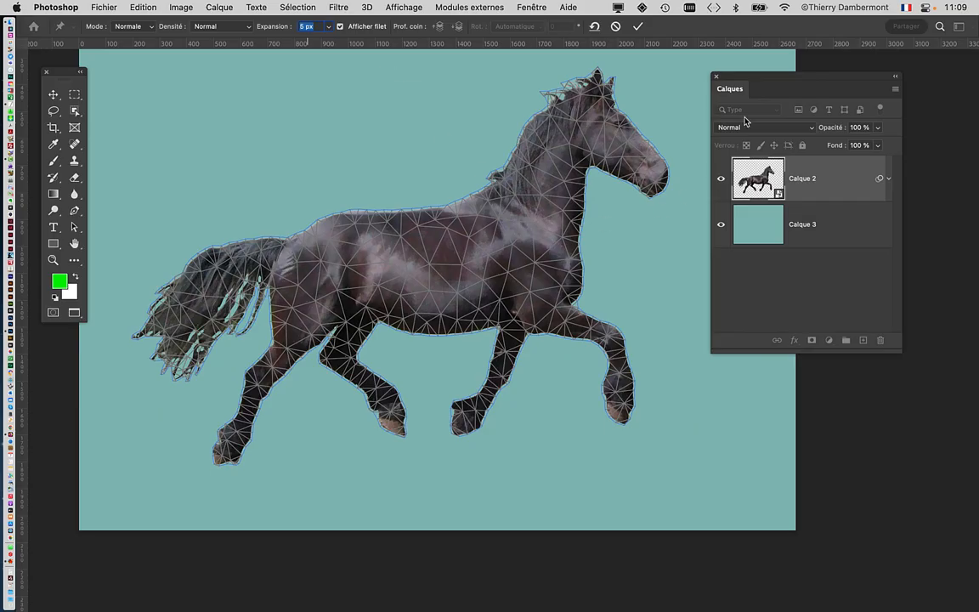
Place puppet warp pins on the horse's withers, chest and head.
click(502, 215)
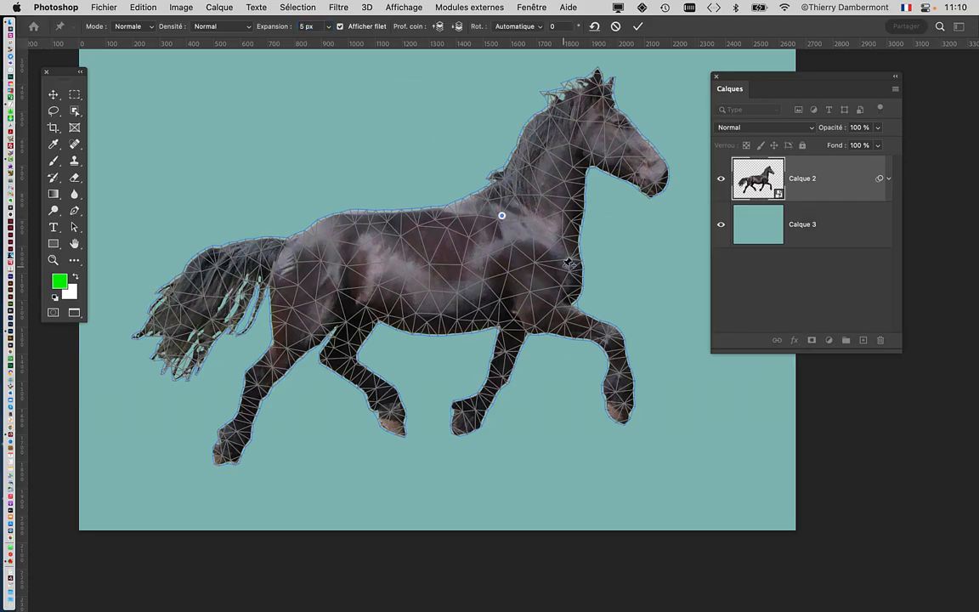
click(562, 266)
click(594, 128)
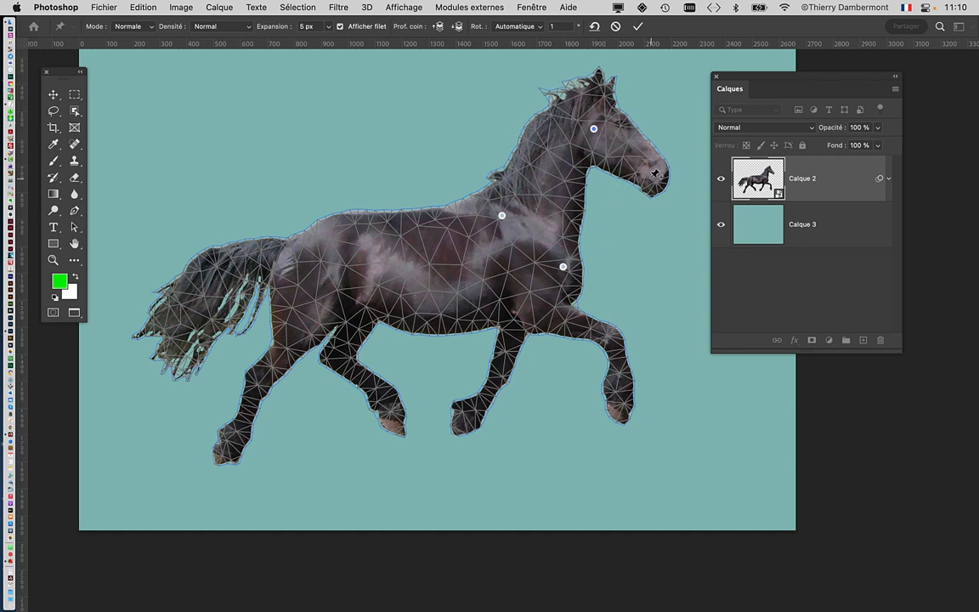
Rotate the head pin to a fixed -78° to lift the horse's muzzle, and apply the warp.
key(alt)
drag(596, 136, 607, 130)
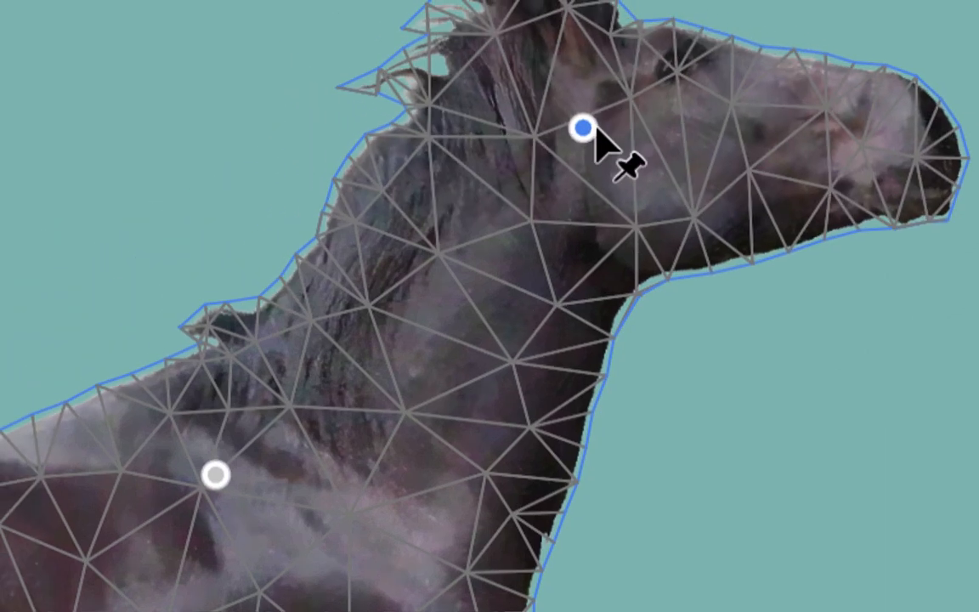
key(alt)
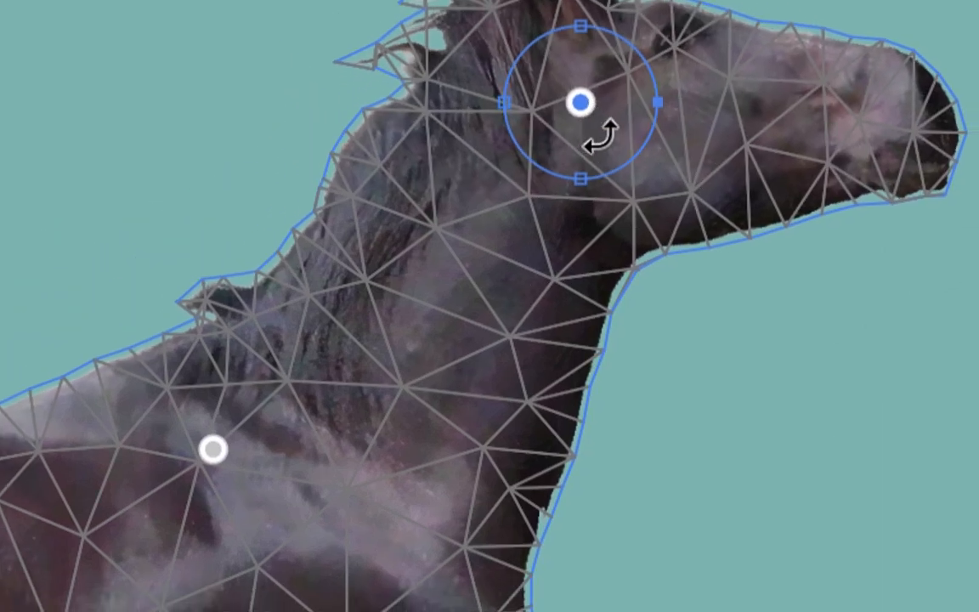
mouse_move(598, 135)
mouse_down()
mouse_move(592, 144)
mouse_move(600, 132)
mouse_up()
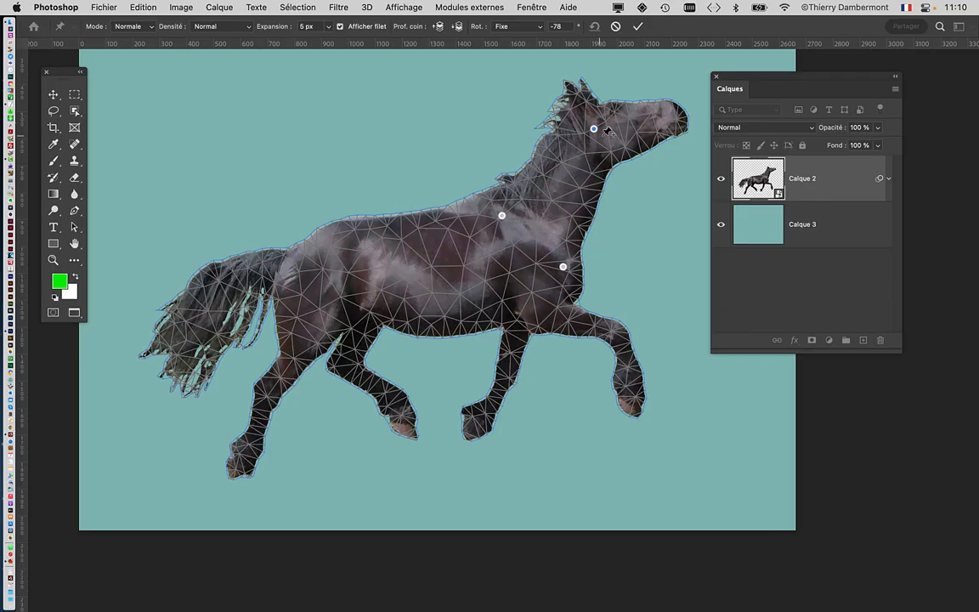
drag(771, 84, 820, 81)
scroll(634, 113, up, 1)
scroll(635, 116, up, 5)
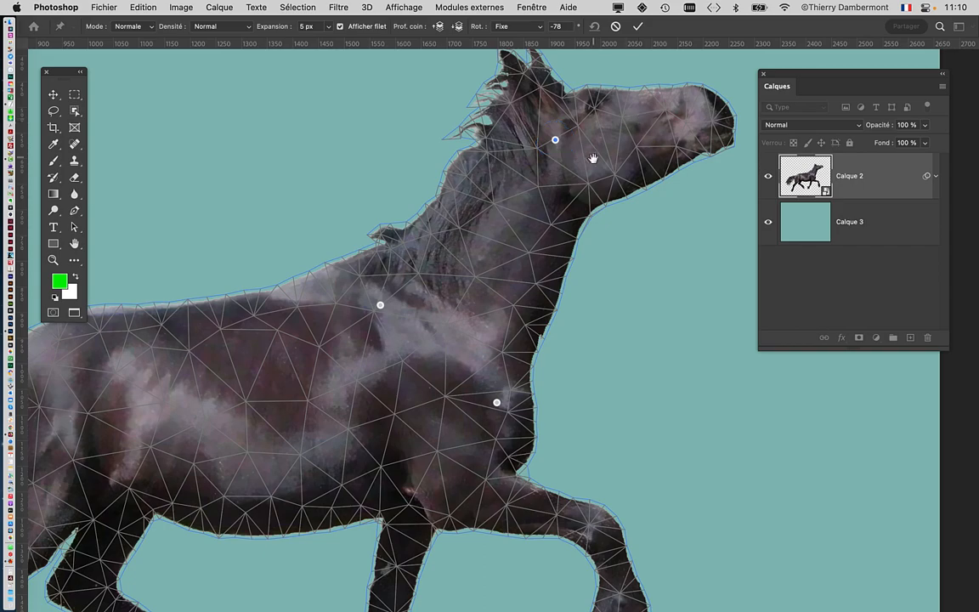
drag(592, 160, 501, 196)
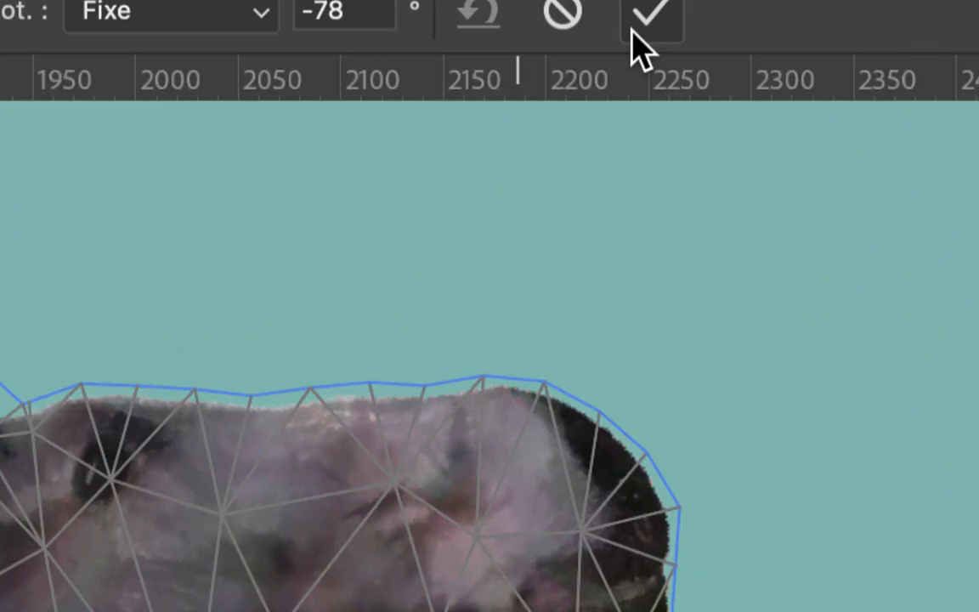
click(639, 47)
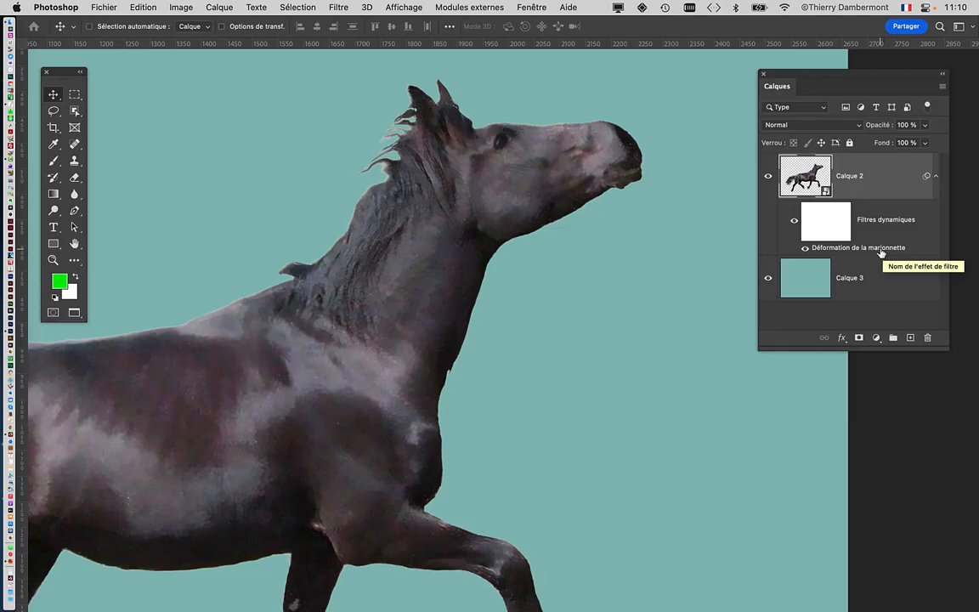
Reopen the Déformation de la marionnette smart filter, pin the raised front leg's knee and rotate that pin to -41°.
double_click(883, 250)
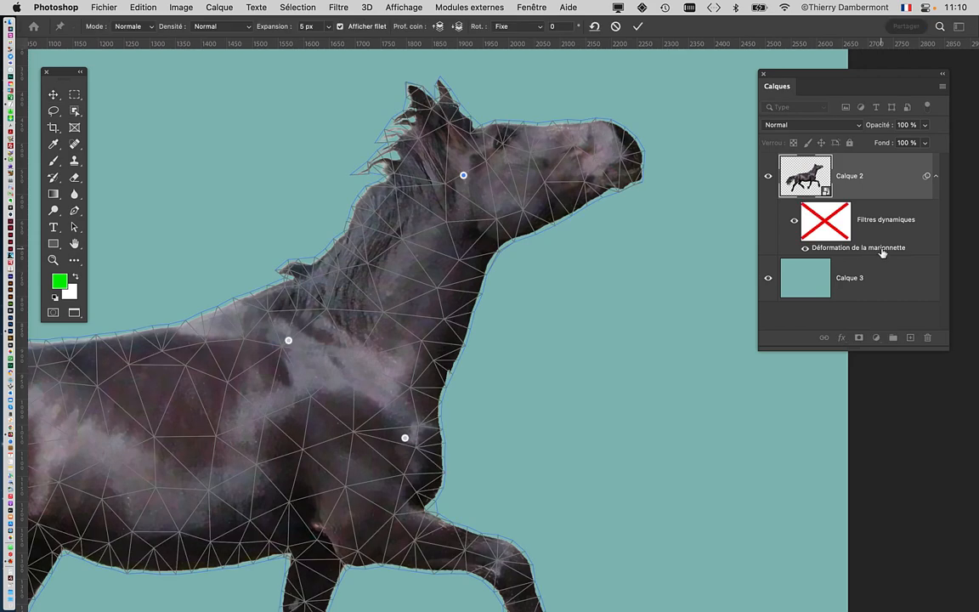
drag(577, 325, 592, 104)
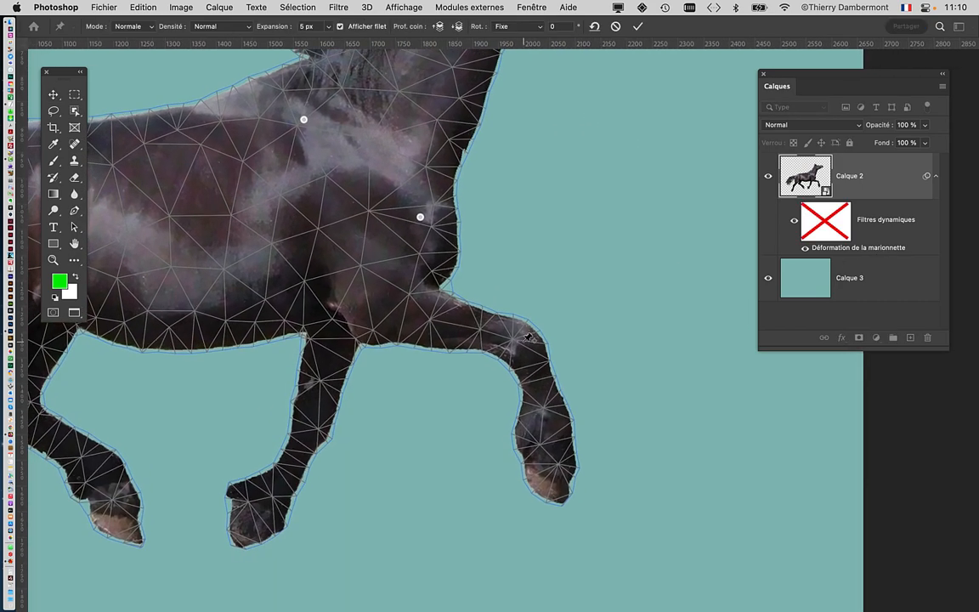
click(524, 341)
mouse_move(527, 350)
mouse_down()
mouse_move(549, 341)
mouse_move(536, 350)
mouse_up()
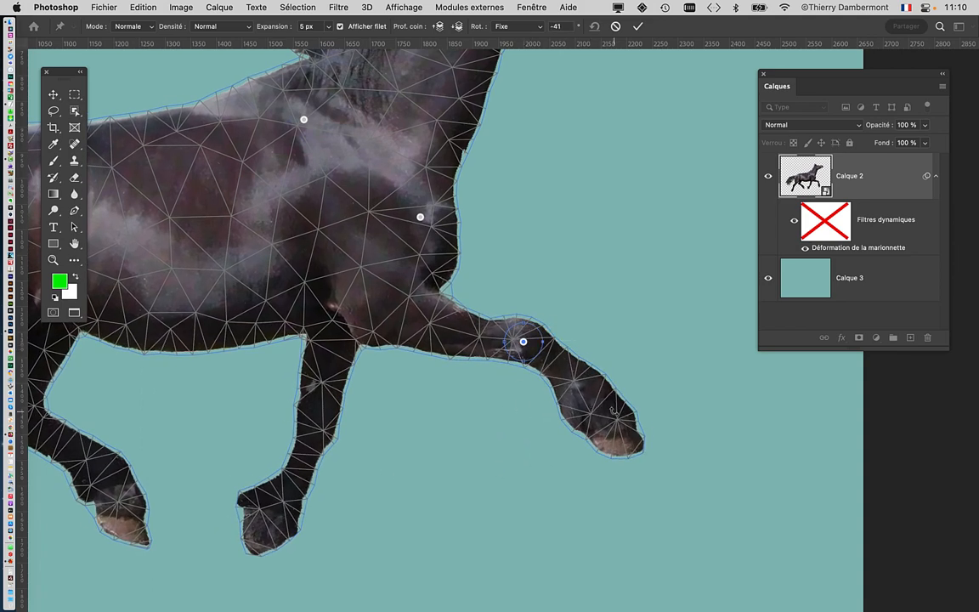
Add three pins around the raised front leg's fetlock, reshape the joint with a -50° rotation, and apply the warp.
scroll(612, 411, up, 5)
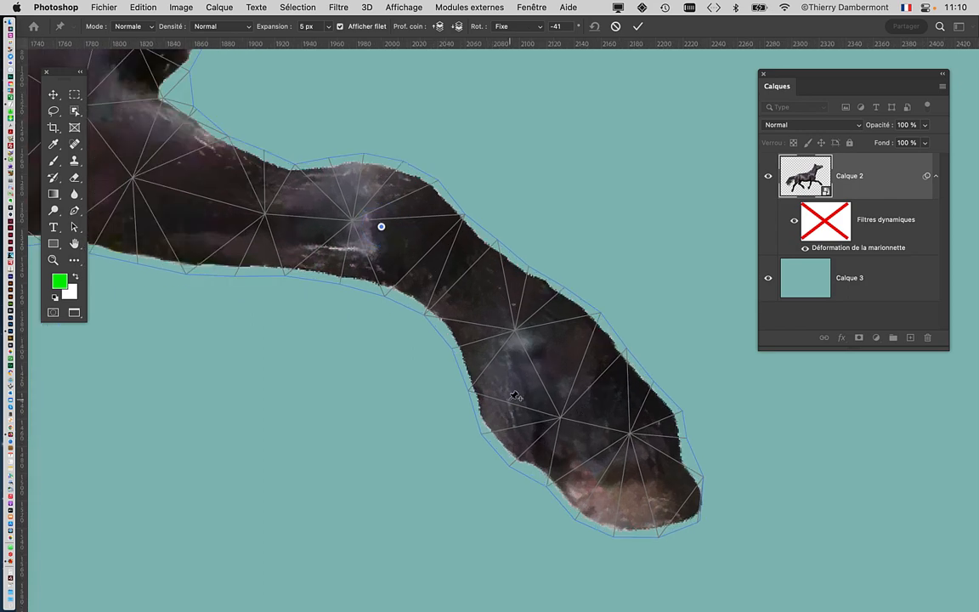
click(509, 400)
click(581, 357)
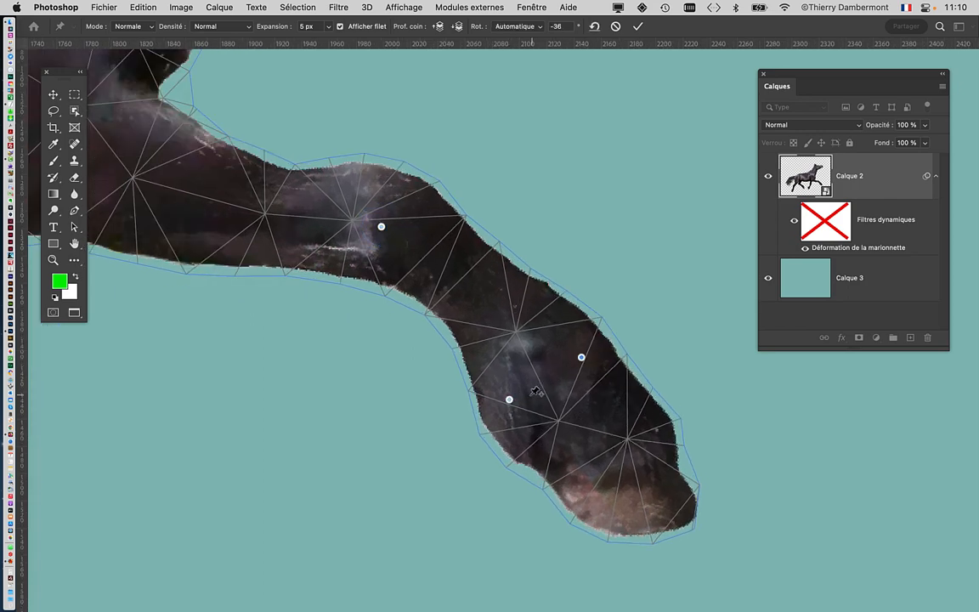
drag(509, 399, 552, 375)
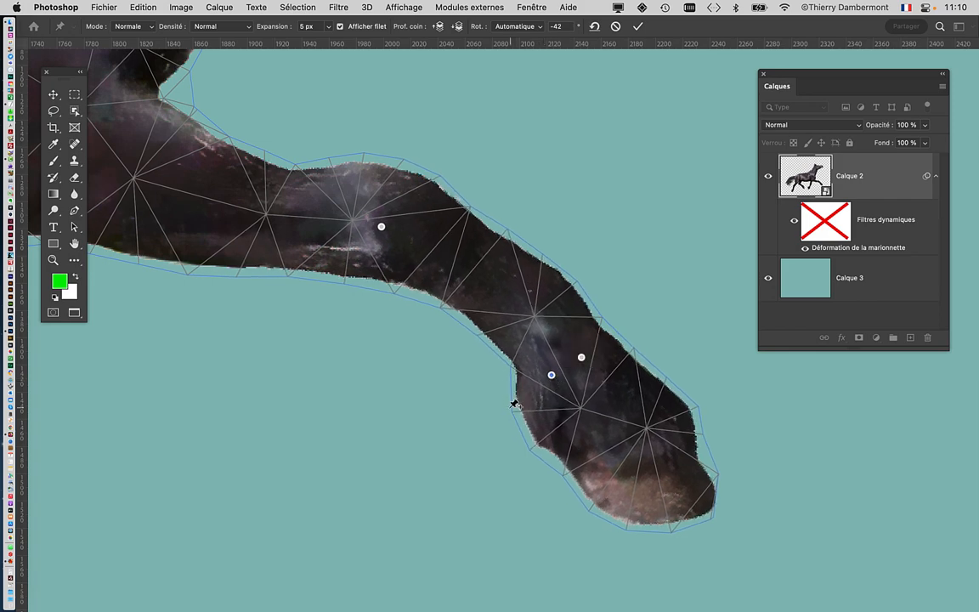
drag(533, 411, 564, 398)
scroll(569, 391, down, 5)
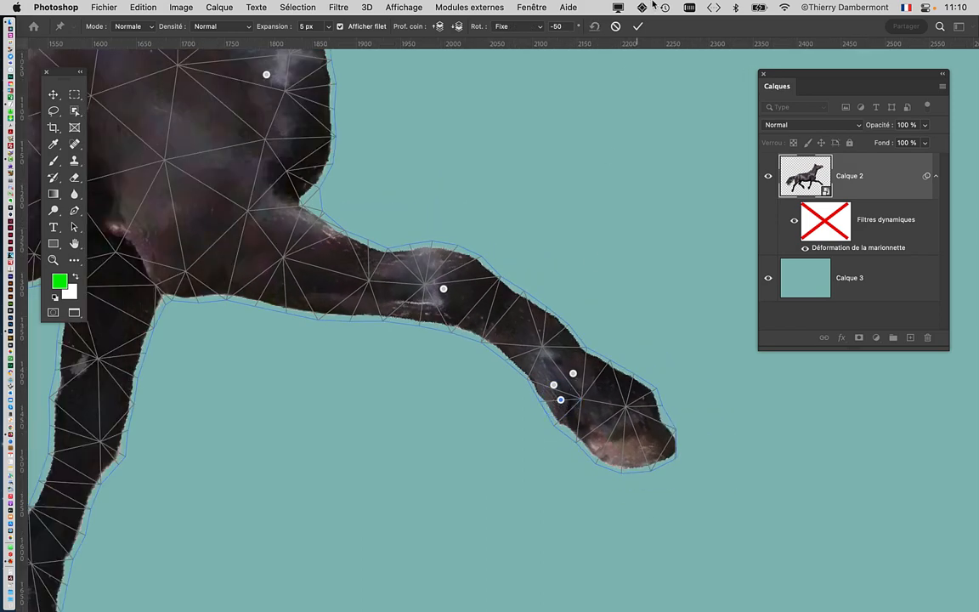
click(637, 26)
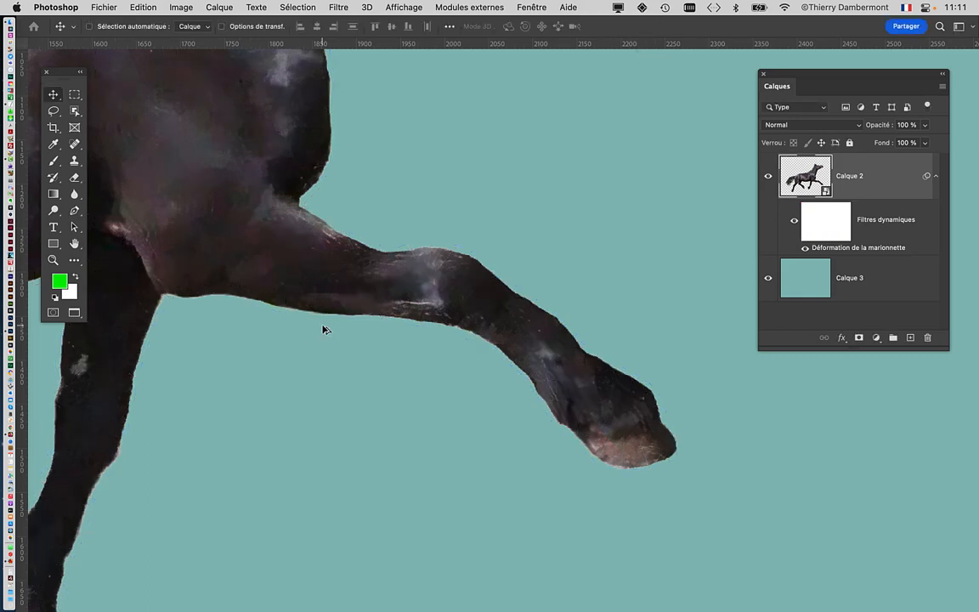
Reopen the puppet warp smart filter, add a pin just above the raised front hoof, rotate it to -46° and apply.
scroll(340, 297, down, 3)
double_click(838, 249)
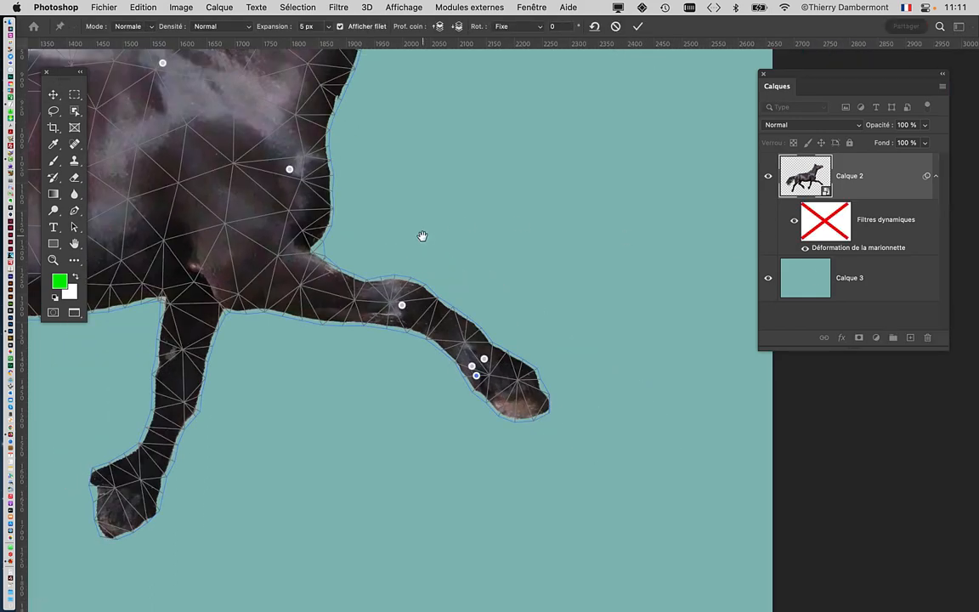
drag(422, 234, 612, 321)
scroll(581, 311, down, 2)
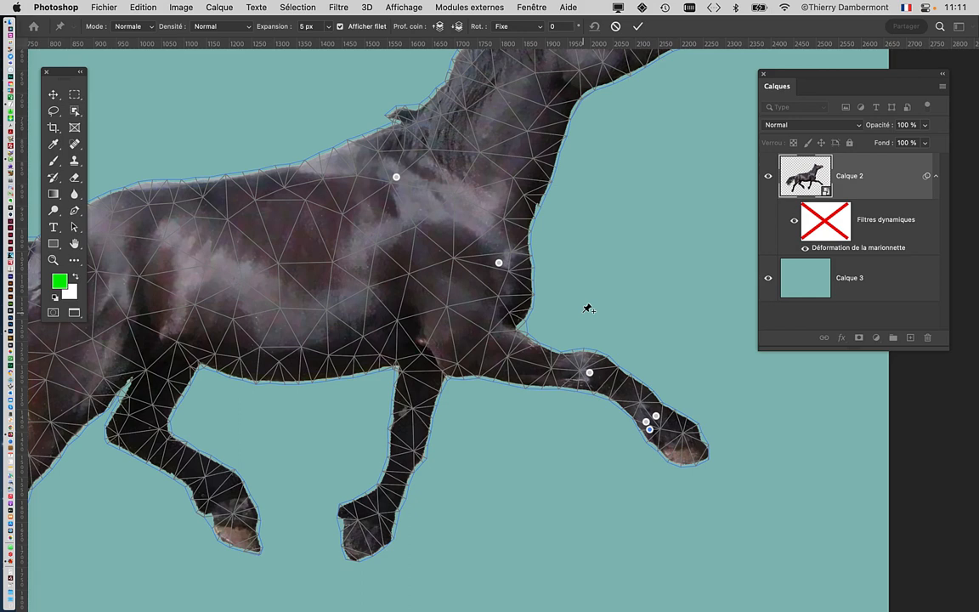
scroll(522, 287, down, 2)
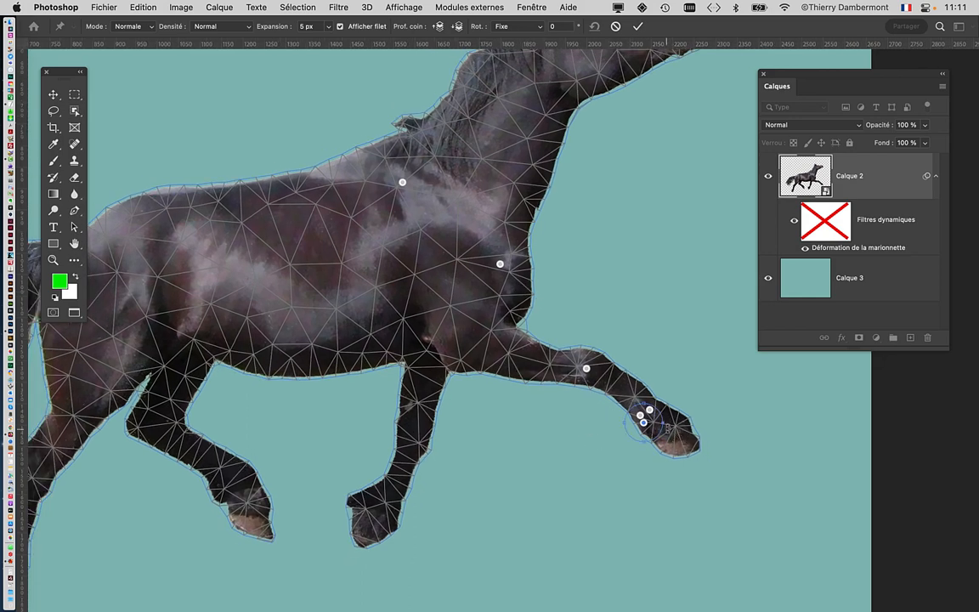
click(669, 421)
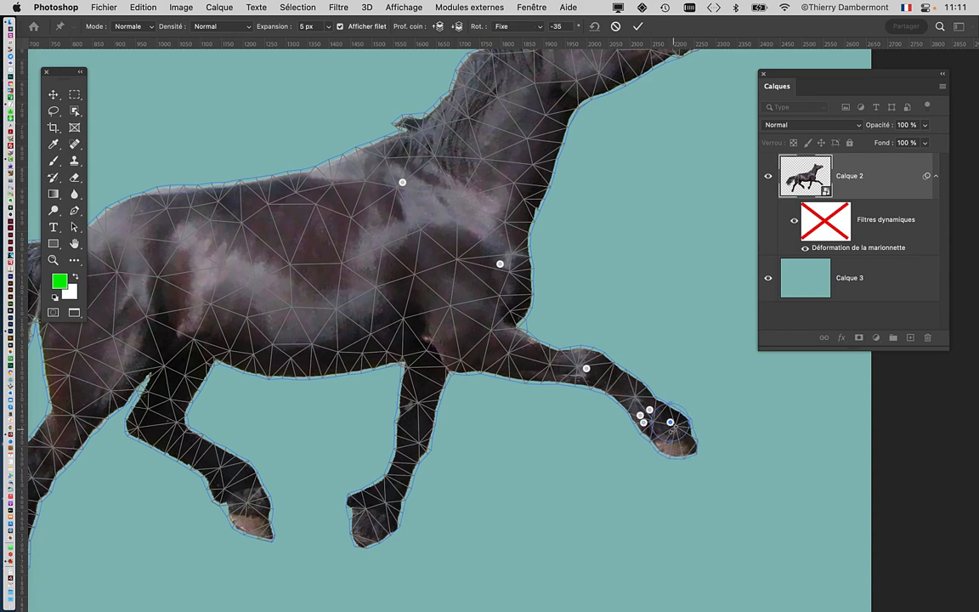
scroll(675, 428, up, 5)
mouse_move(673, 430)
mouse_down()
mouse_move(684, 427)
mouse_move(674, 422)
mouse_up()
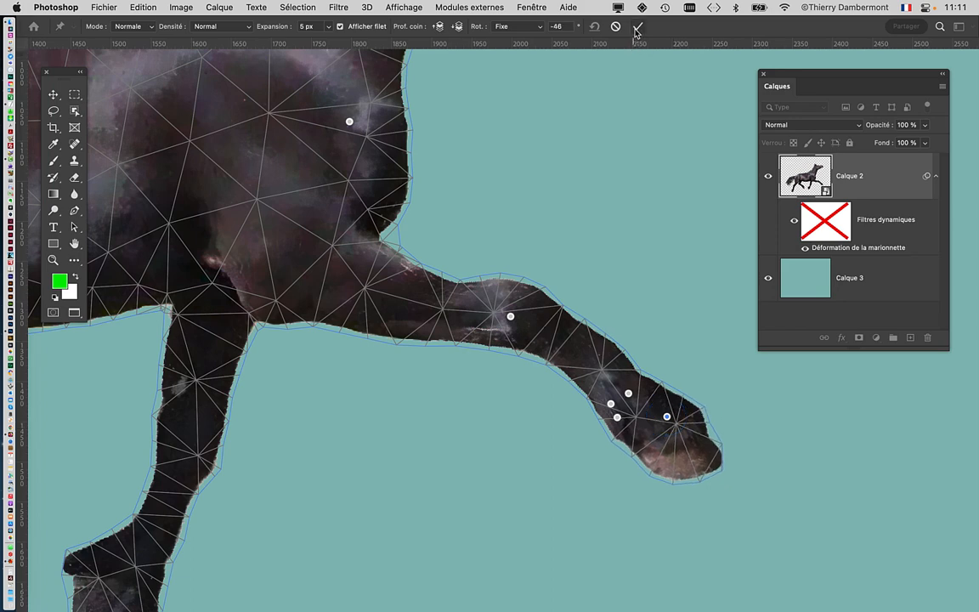
click(636, 27)
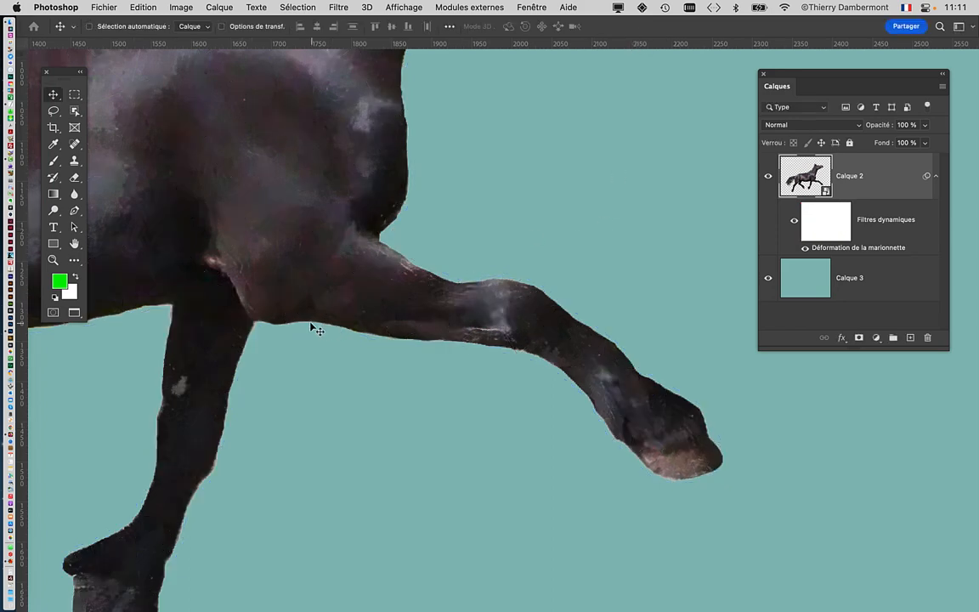
scroll(313, 327, down, 5)
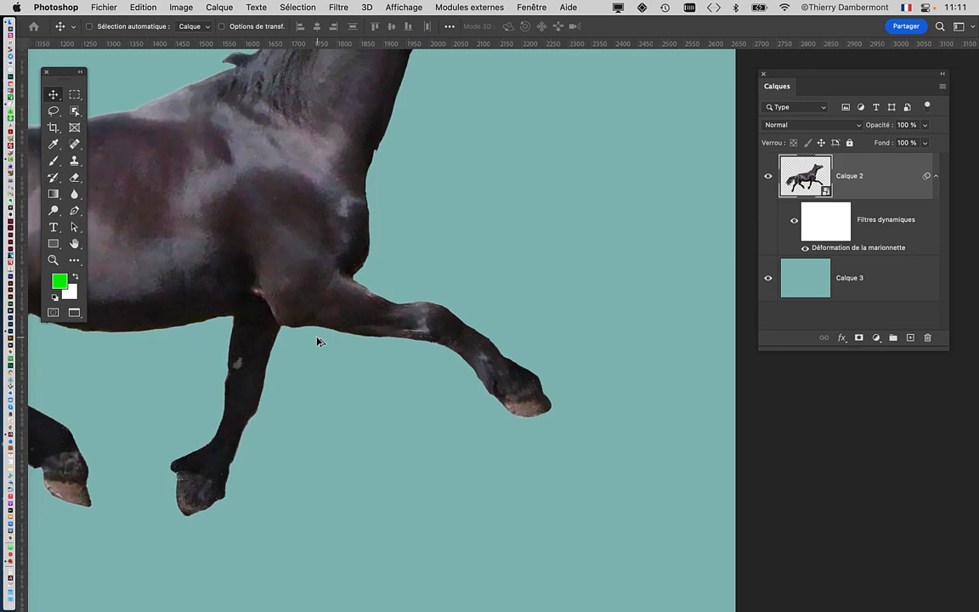
drag(286, 349, 648, 318)
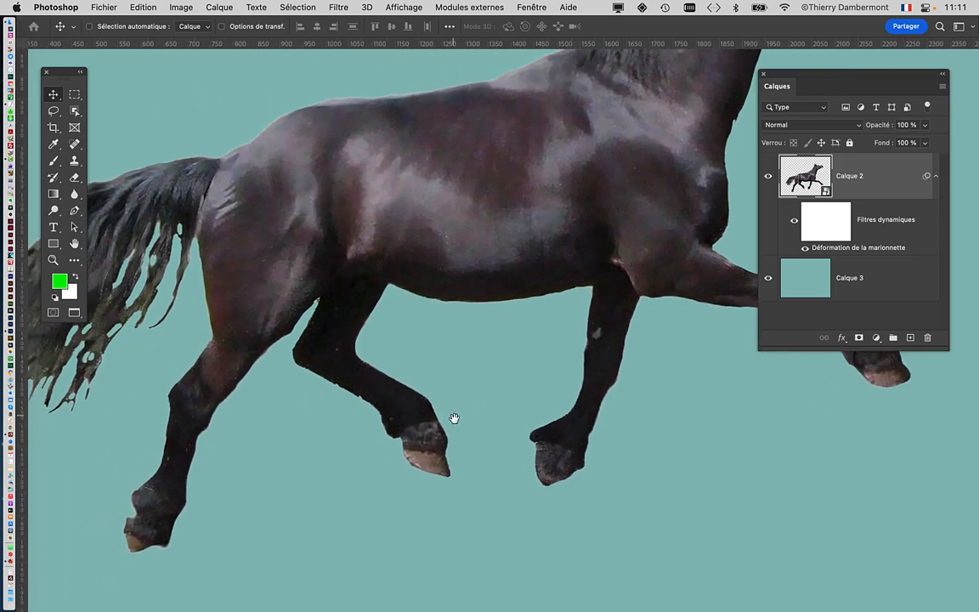
drag(447, 405, 413, 460)
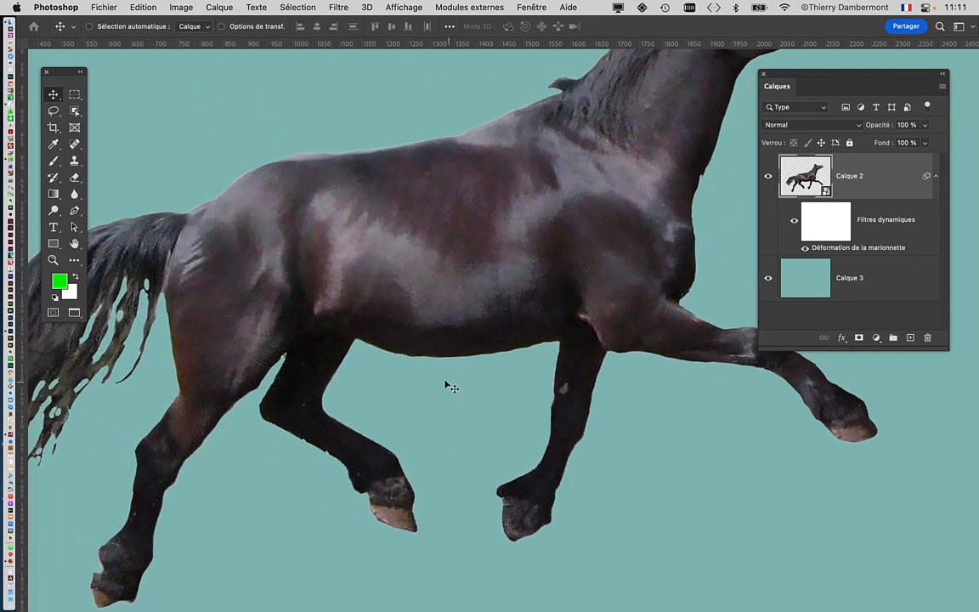
scroll(446, 387, down, 3)
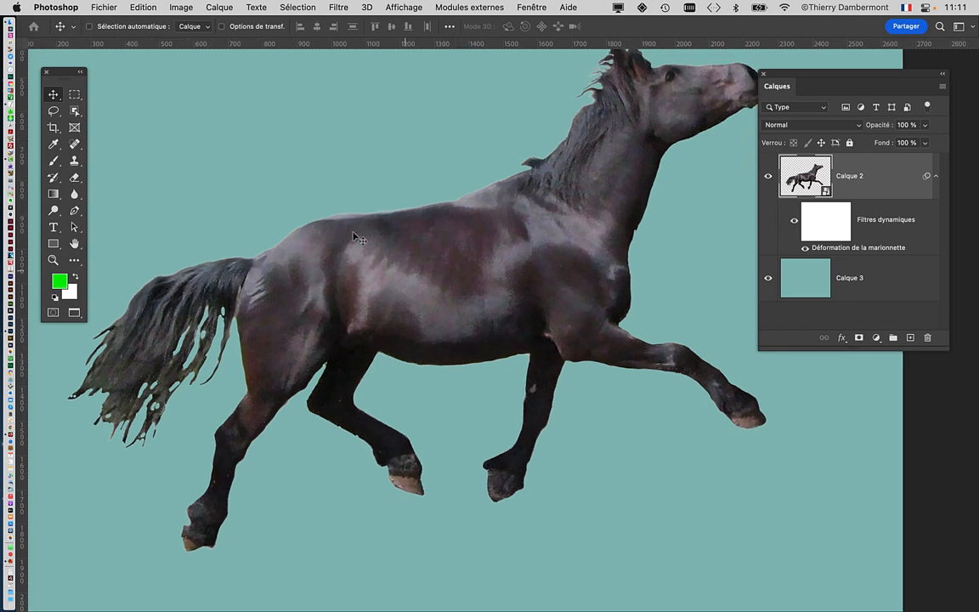
Reopen the Déformation de la marionnette smart filter, pin the horse's croup and pull that pin up and forward to raise the hindquarters.
double_click(848, 248)
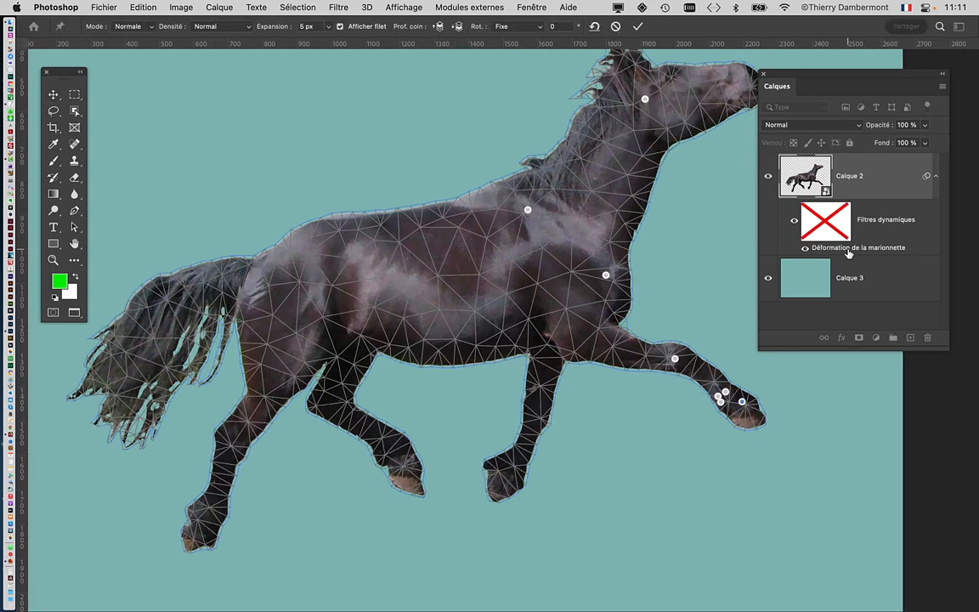
click(329, 243)
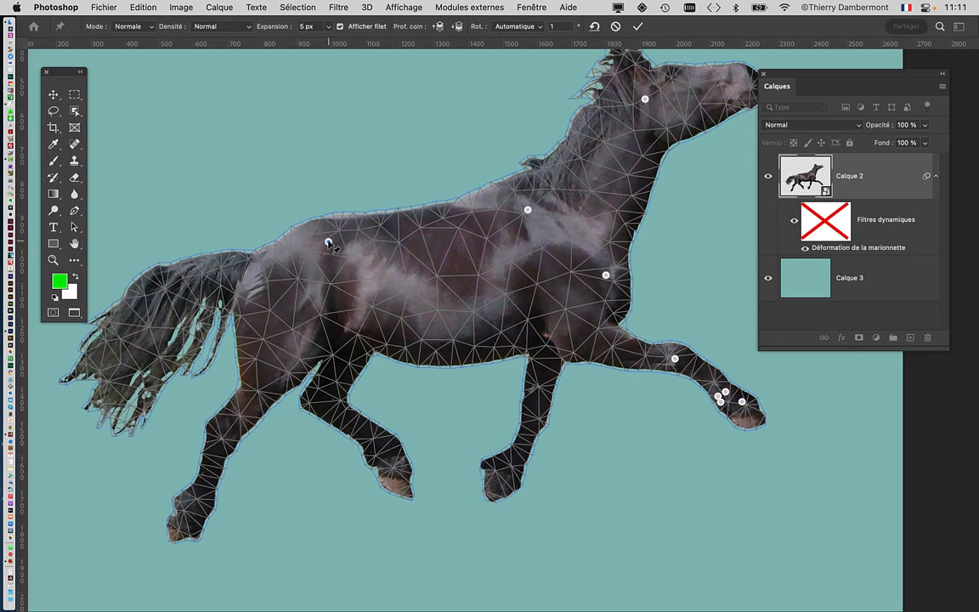
drag(328, 242, 369, 219)
Pin both hind legs and the base of the tail, shift each pin slightly to reshape the hind stride, and apply the warp.
click(347, 409)
drag(348, 409, 359, 427)
drag(211, 356, 215, 380)
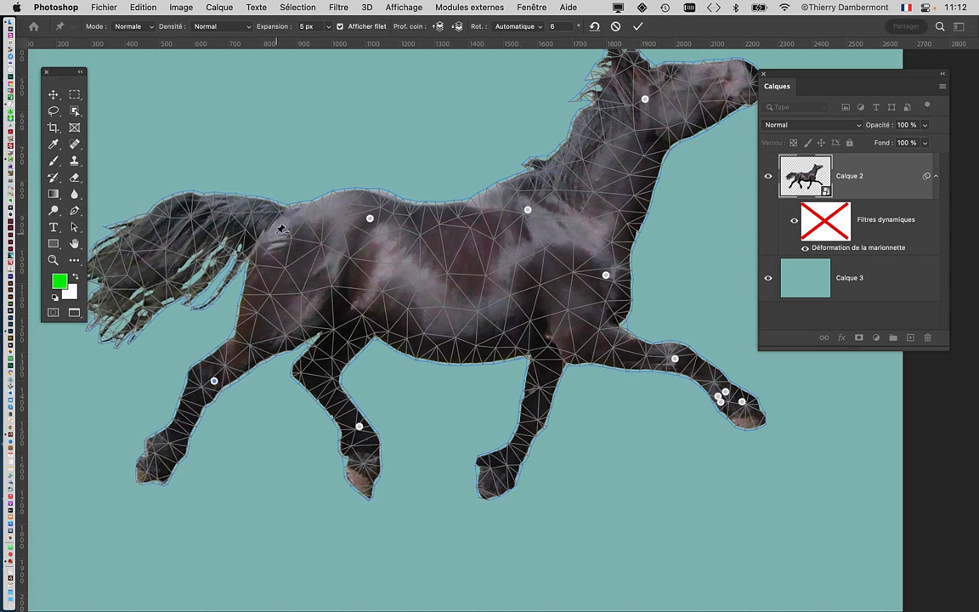
mouse_move(281, 230)
mouse_down()
mouse_move(299, 236)
mouse_move(289, 231)
mouse_up()
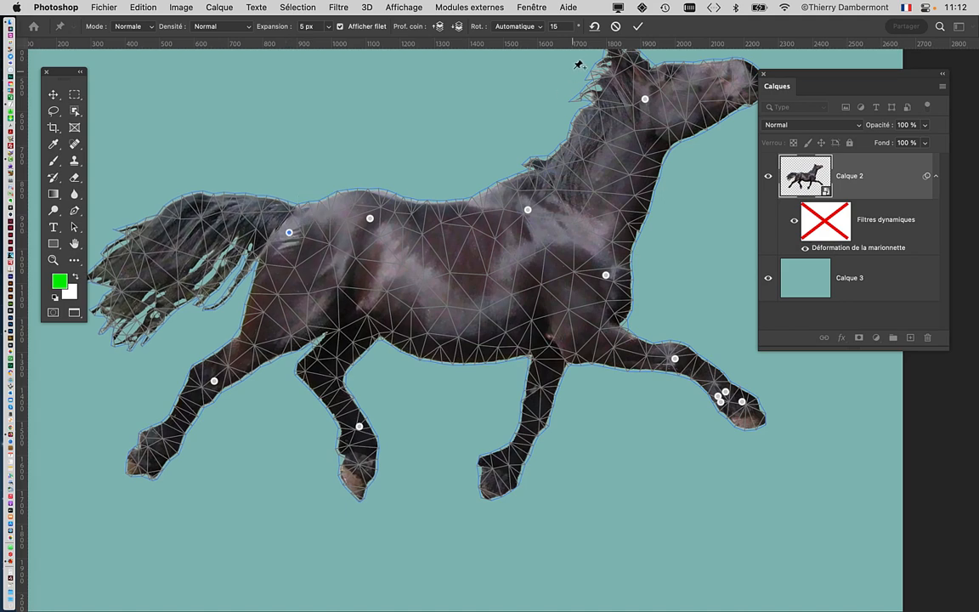
click(639, 27)
Fit the whole horse composition in view and save the document under its current name.
key(super+0)
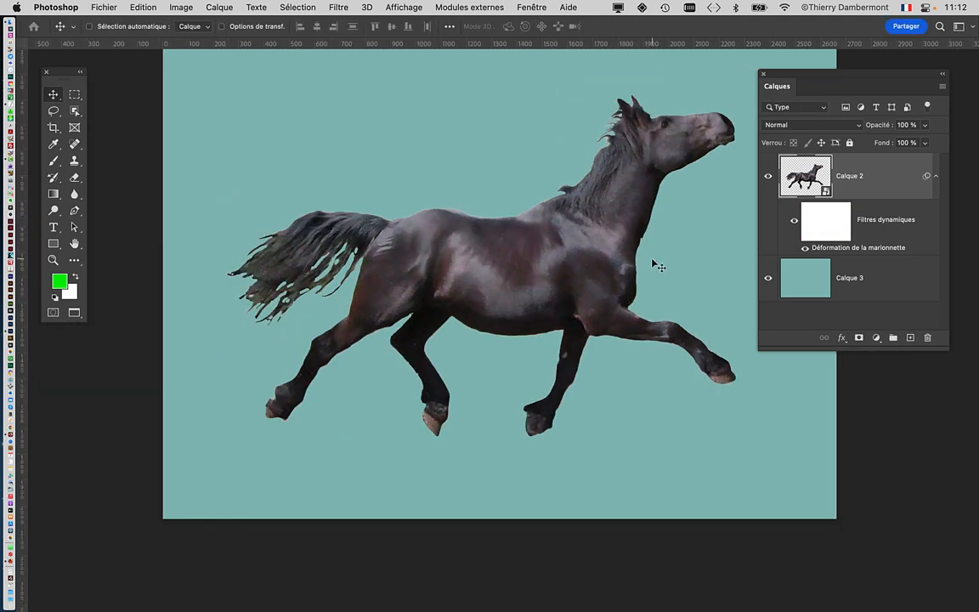
drag(612, 263, 547, 256)
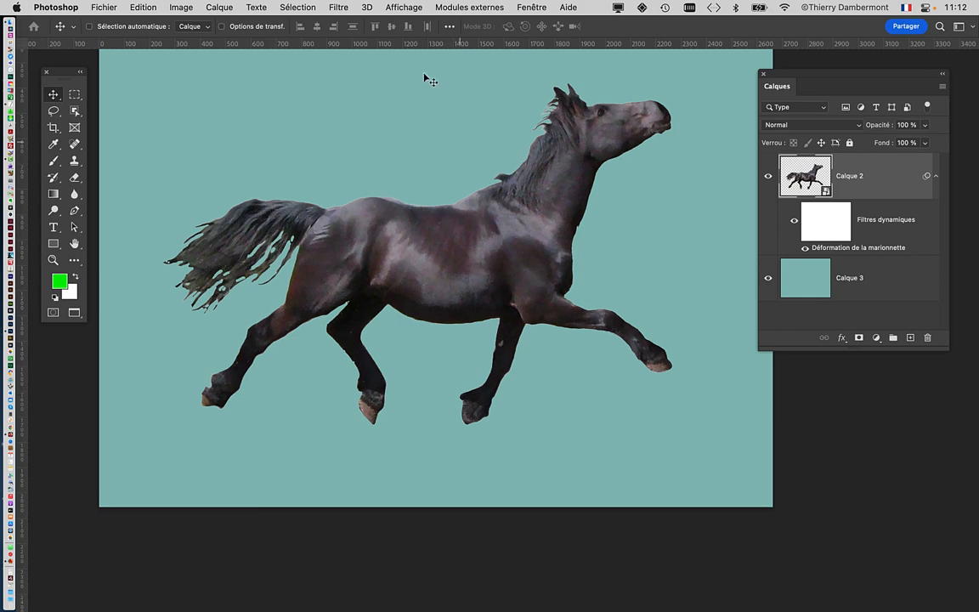
click(111, 8)
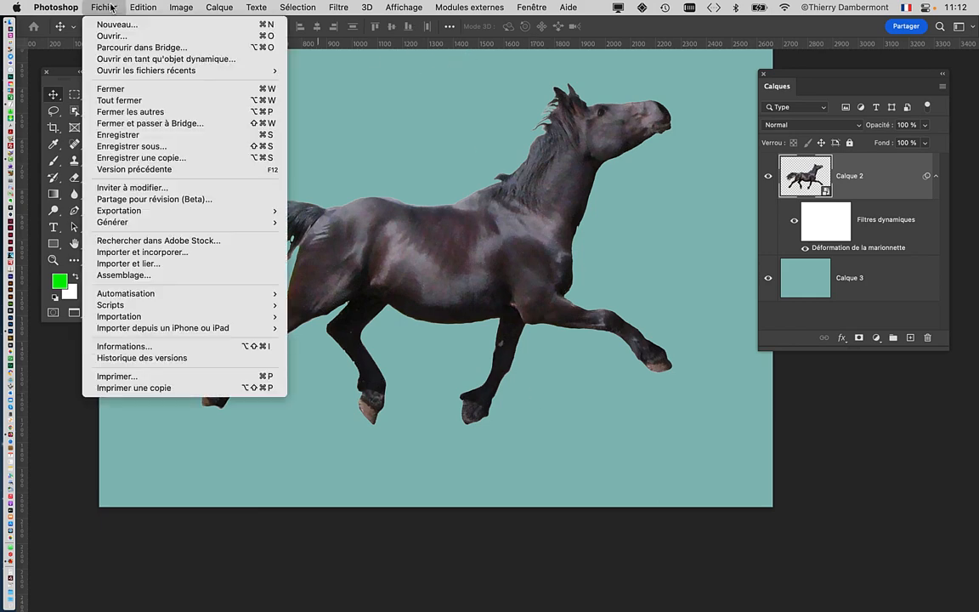
click(149, 136)
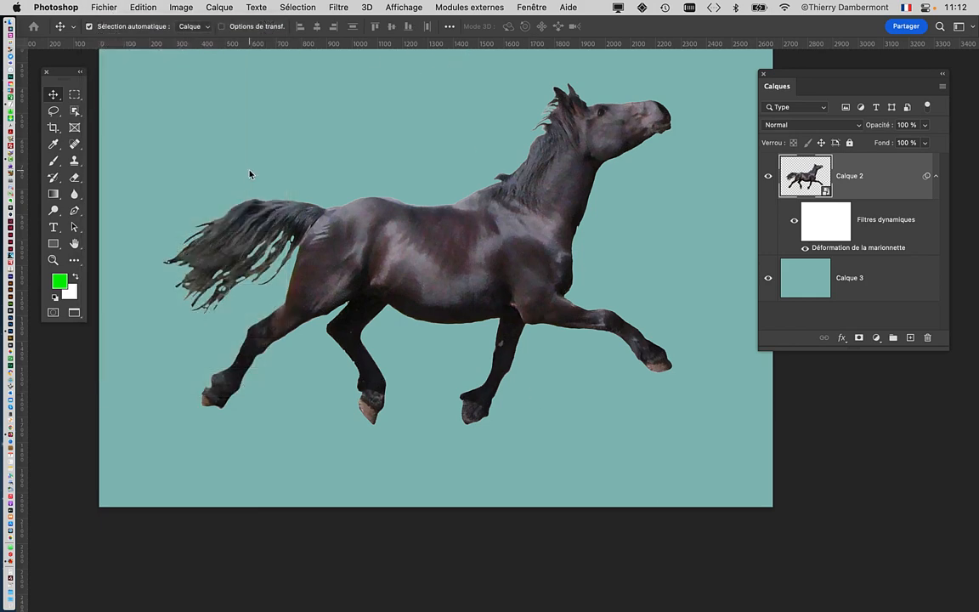